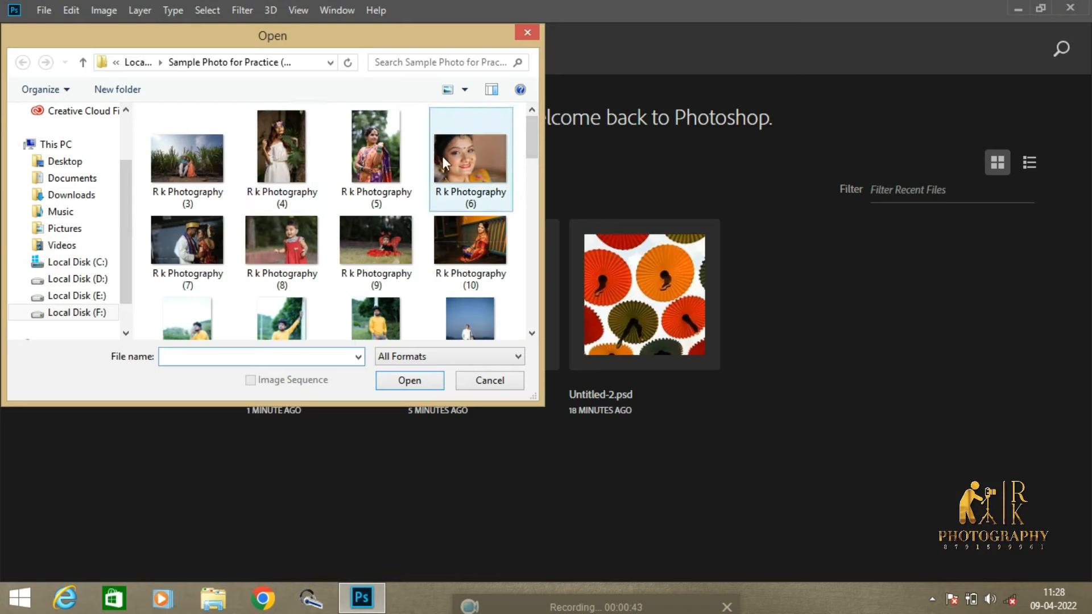
Open the photo RK PHOTOGRAPHY (7).jpg from the sample photo folder
{"action": "left_click_drag", "start_coordinate": [531, 140], "coordinate": [504, 324]}
{"action": "left_click", "coordinate": [309, 281]}
{"action": "left_click", "coordinate": [417, 388]}
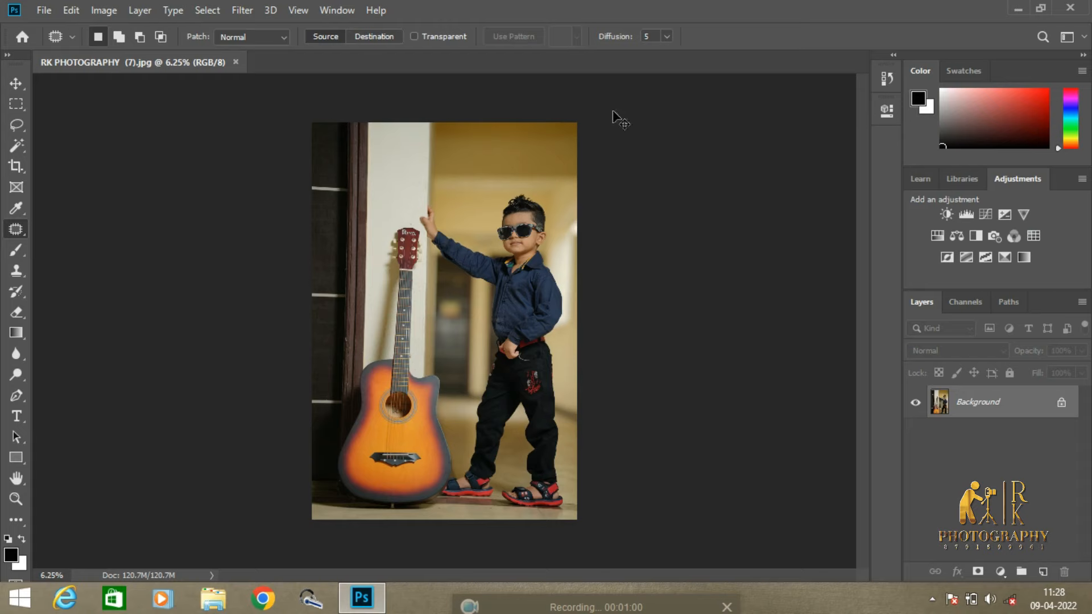
Duplicate the Background layer, keeping the default name Background copy
{"action": "scroll", "coordinate": [613, 111], "scroll_direction": "up", "scroll_amount": 2}
{"action": "scroll", "coordinate": [613, 112], "scroll_direction": "down", "scroll_amount": 1}
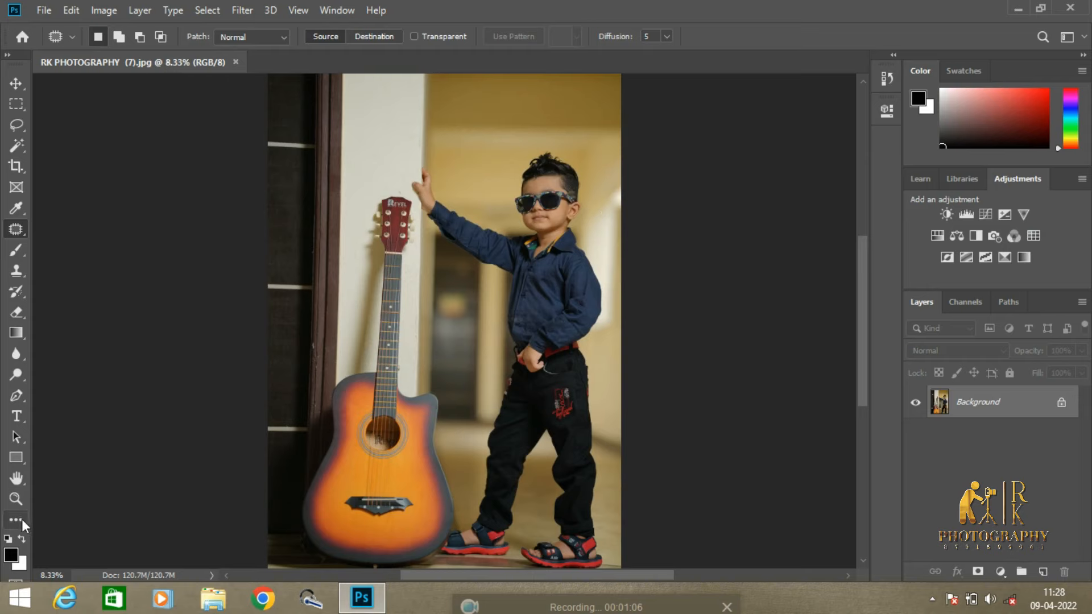
{"action": "left_click", "coordinate": [16, 499]}
{"action": "left_click_drag", "start_coordinate": [504, 163], "coordinate": [565, 224]}
{"action": "left_click", "coordinate": [253, 13]}
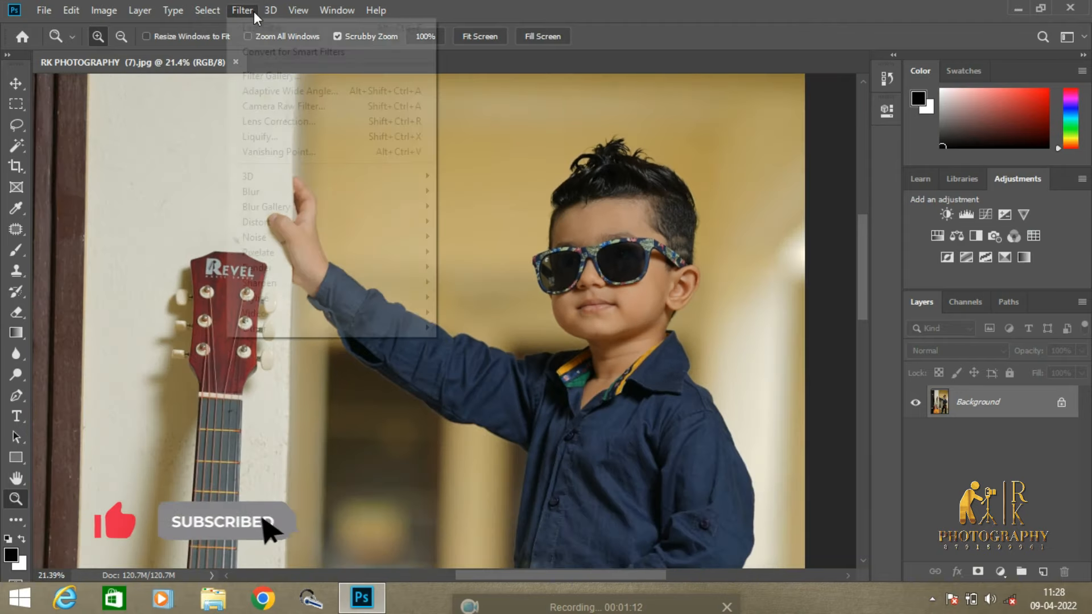
{"action": "left_click", "coordinate": [938, 456]}
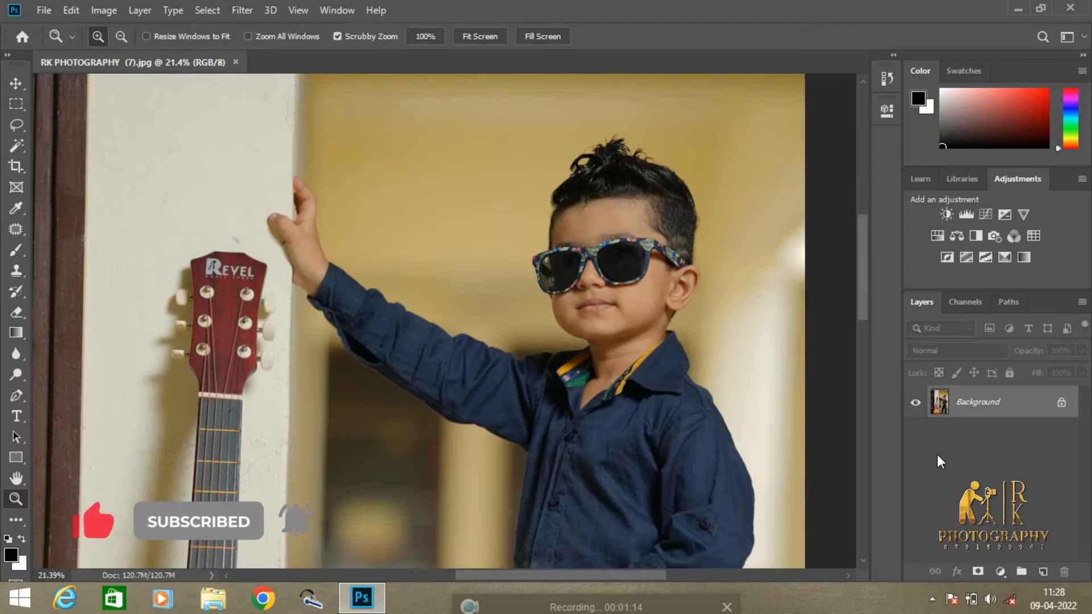
{"action": "right_click", "coordinate": [978, 401]}
{"action": "left_click", "coordinate": [1010, 229]}
{"action": "left_click", "coordinate": [661, 153]}
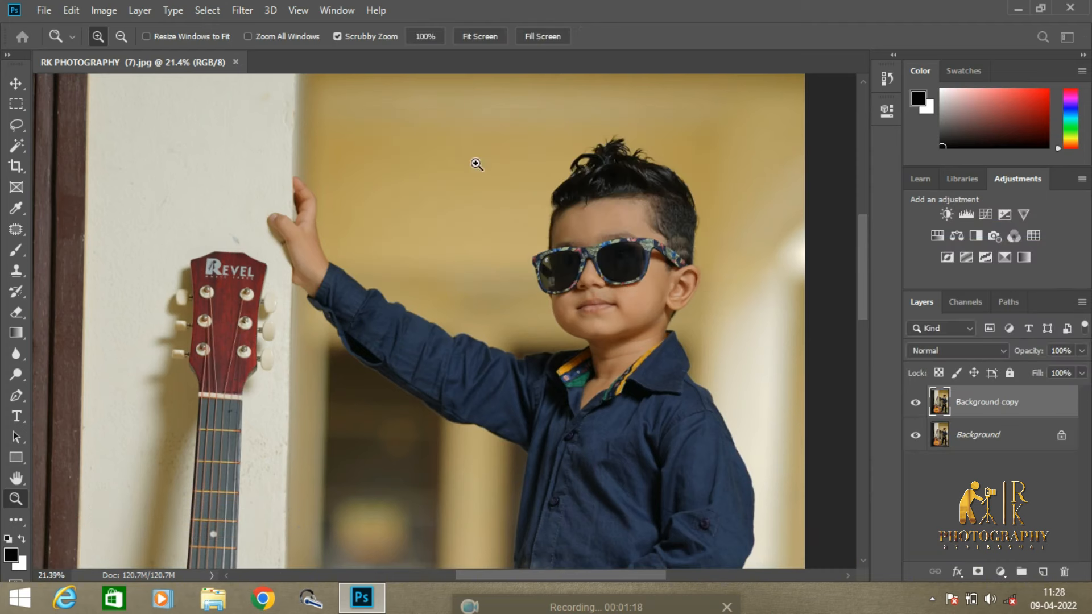
{"action": "left_click", "coordinate": [250, 12]}
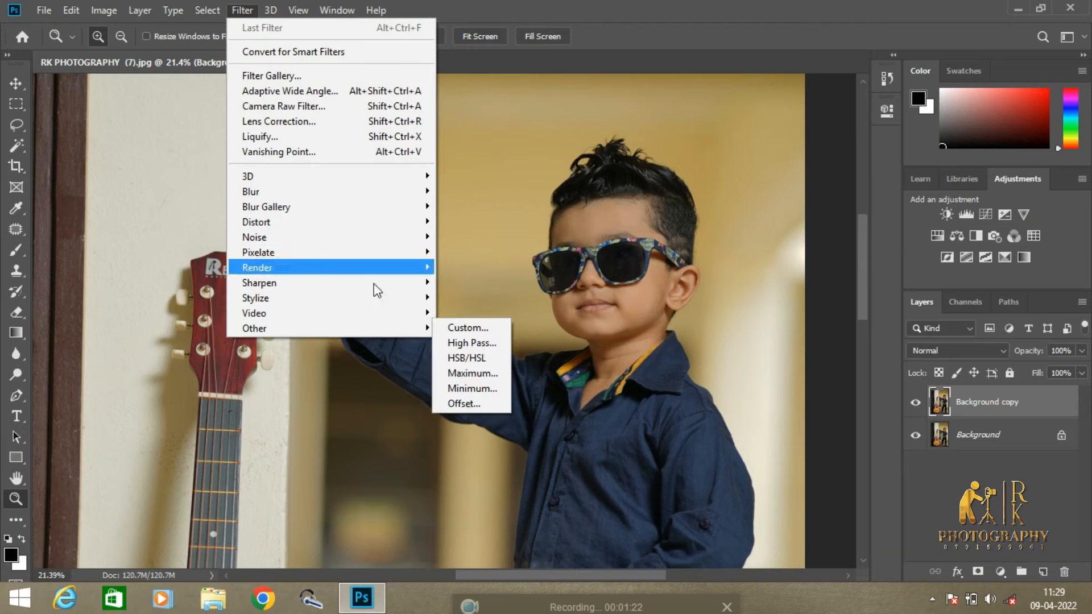
{"action": "mouse_move", "coordinate": [413, 181]}
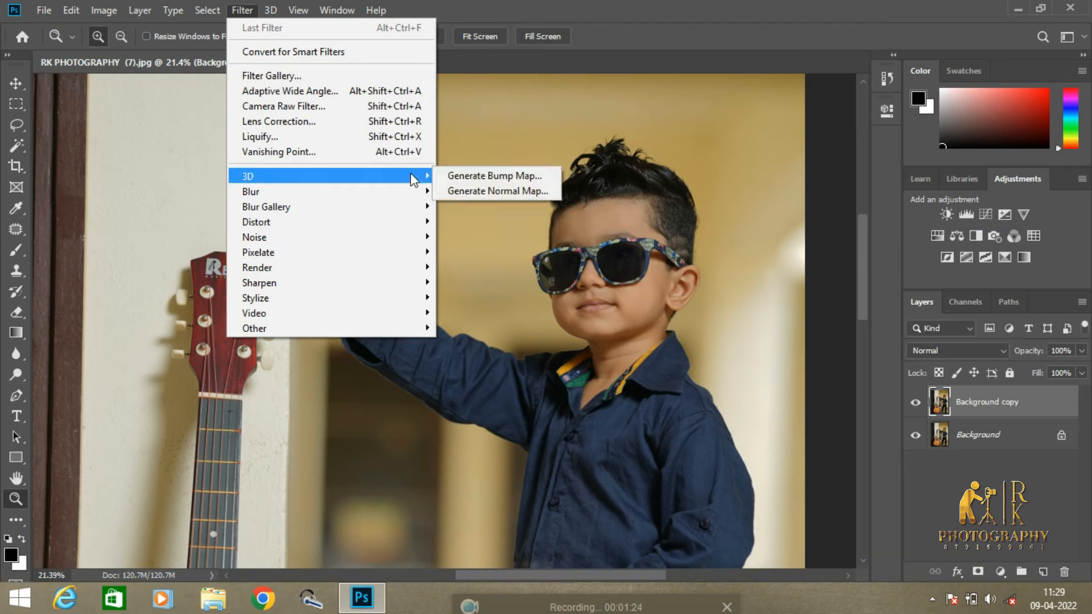
{"action": "left_click", "coordinate": [958, 511]}
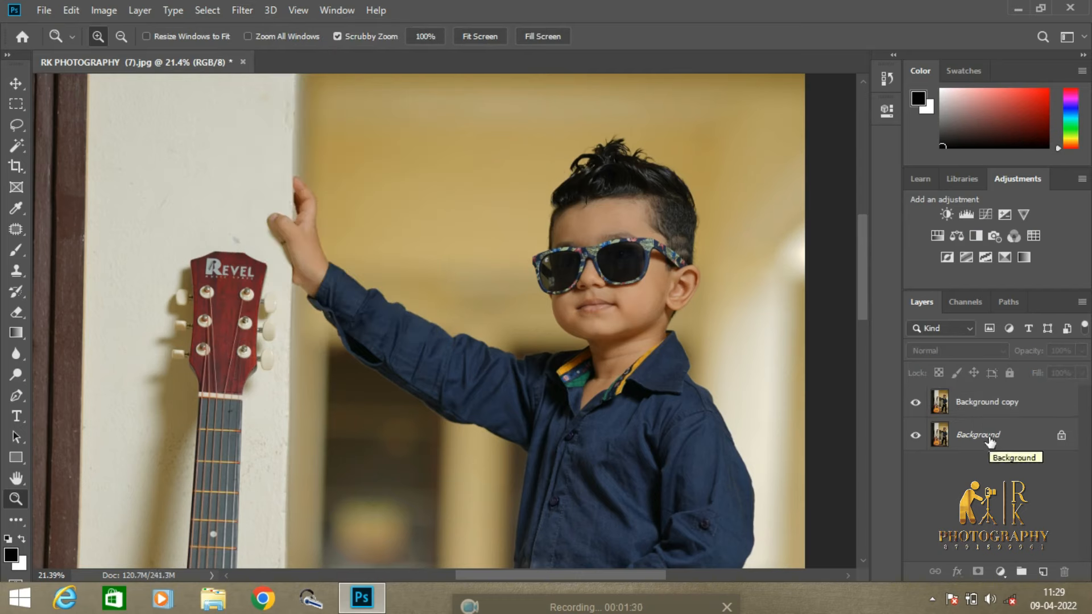
Duplicate the Background layer a second time with the default name Background copy 2
{"action": "right_click", "coordinate": [990, 438]}
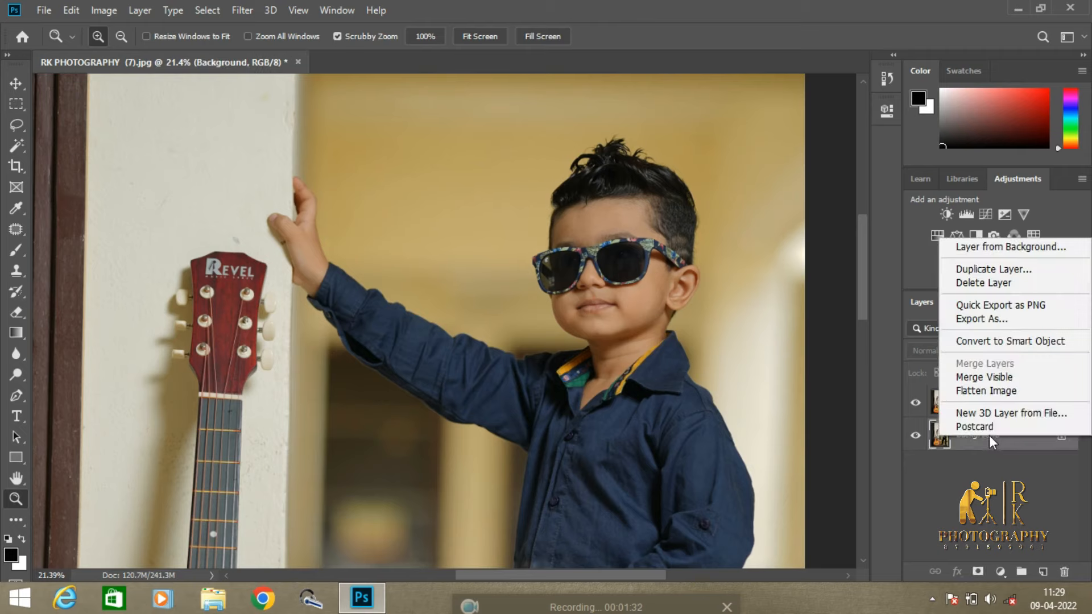
{"action": "left_click", "coordinate": [1004, 273]}
{"action": "left_click", "coordinate": [684, 157]}
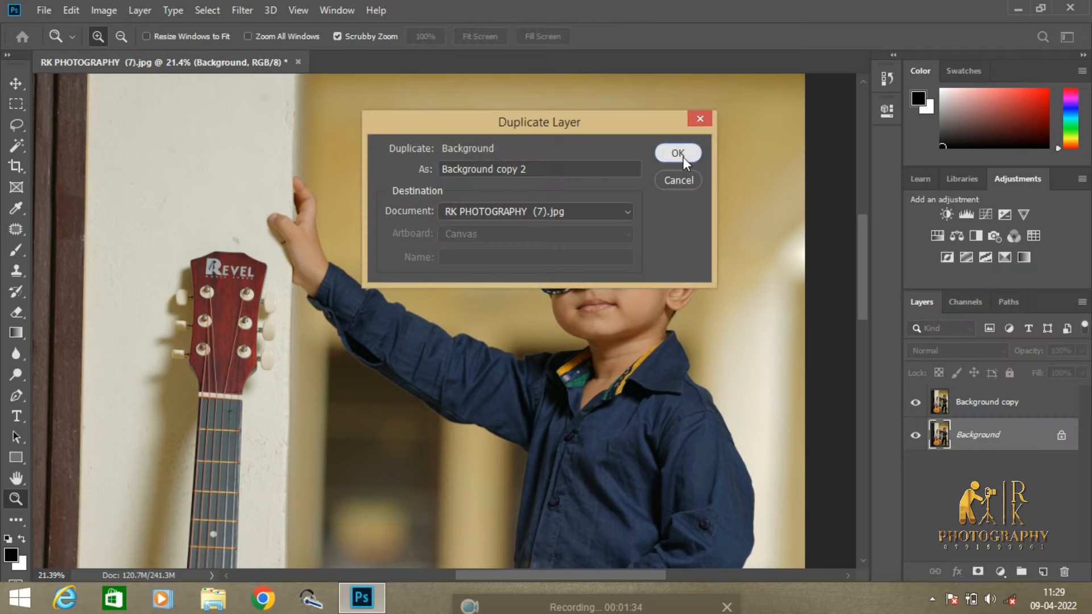
Convert Background copy and Background copy 2 to smart objects
{"action": "right_click", "coordinate": [985, 401]}
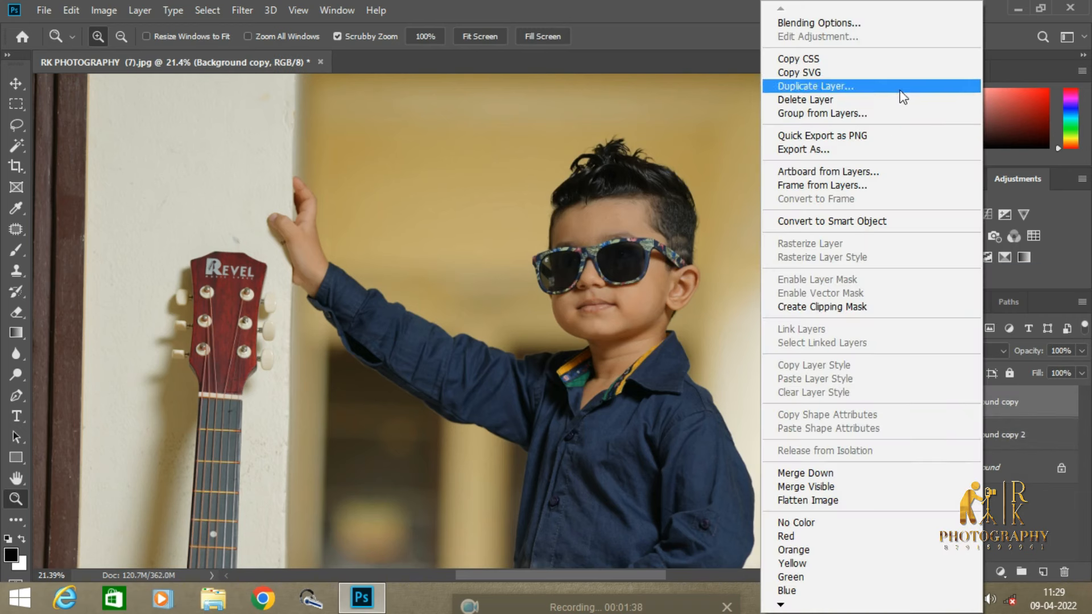
{"action": "left_click", "coordinate": [870, 221]}
{"action": "left_click", "coordinate": [986, 443]}
{"action": "right_click", "coordinate": [984, 442]}
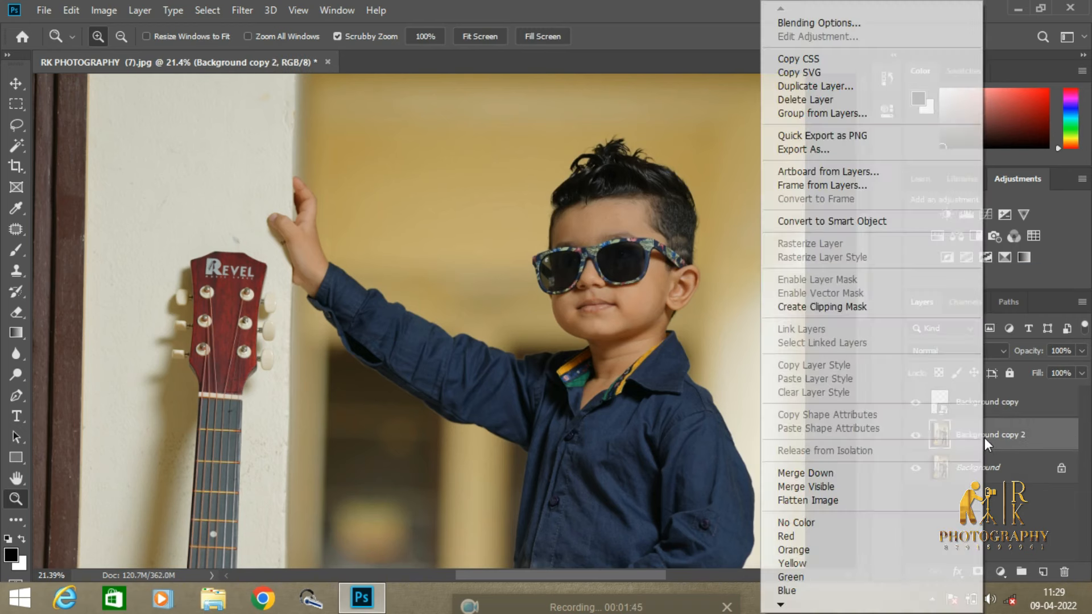
{"action": "left_click", "coordinate": [849, 220]}
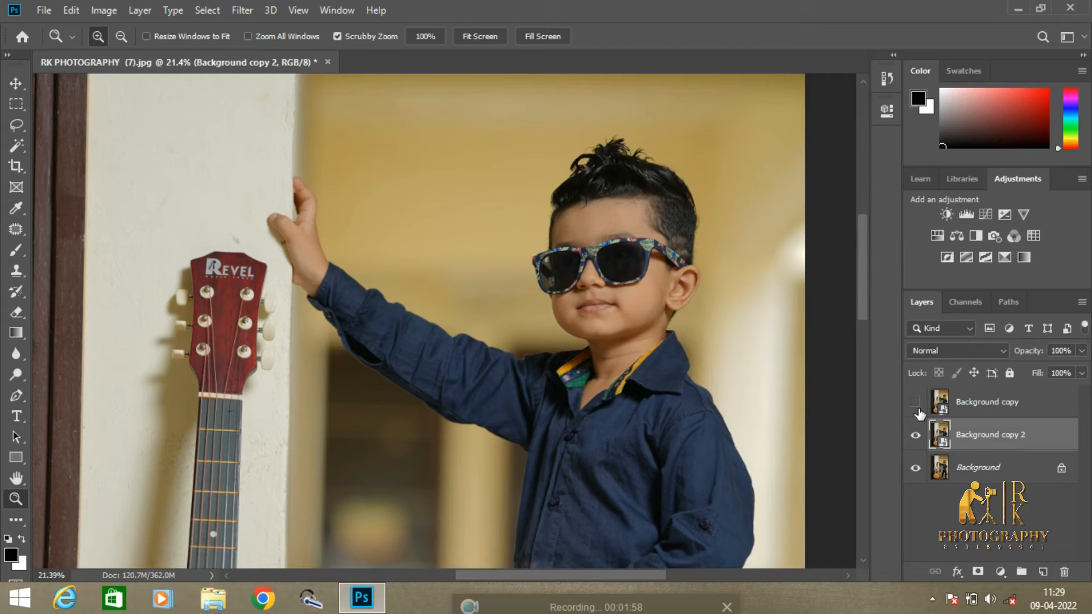
Apply a Gaussian Blur with a radius of 4.9 pixels to the Background copy 2 layer
{"action": "left_click", "coordinate": [1013, 449], "text": "ctrl"}
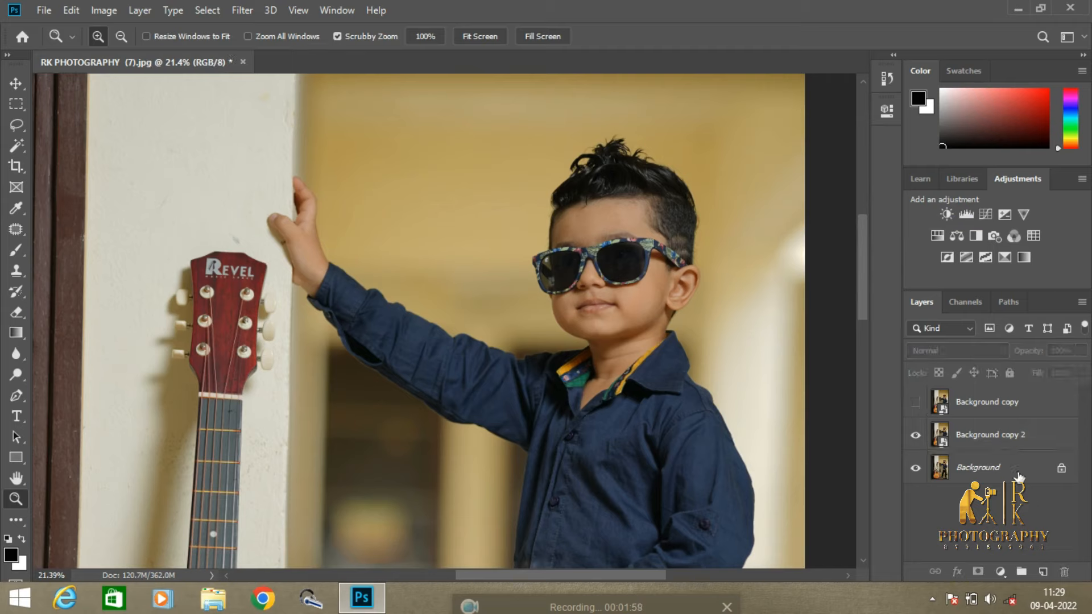
{"action": "left_click", "coordinate": [1000, 438]}
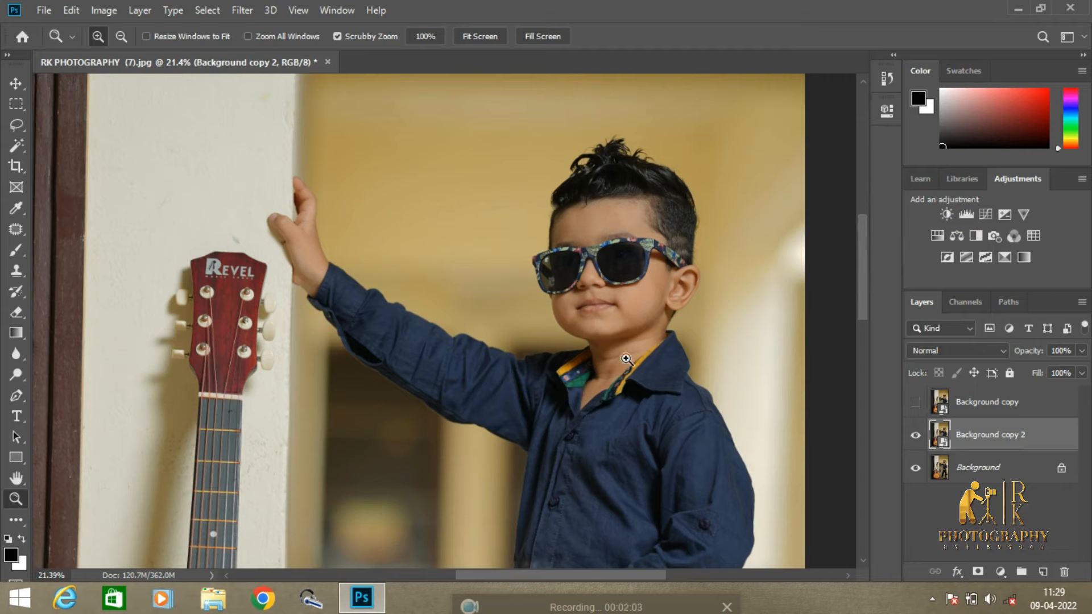
{"action": "left_click", "coordinate": [248, 15]}
{"action": "mouse_move", "coordinate": [285, 191]}
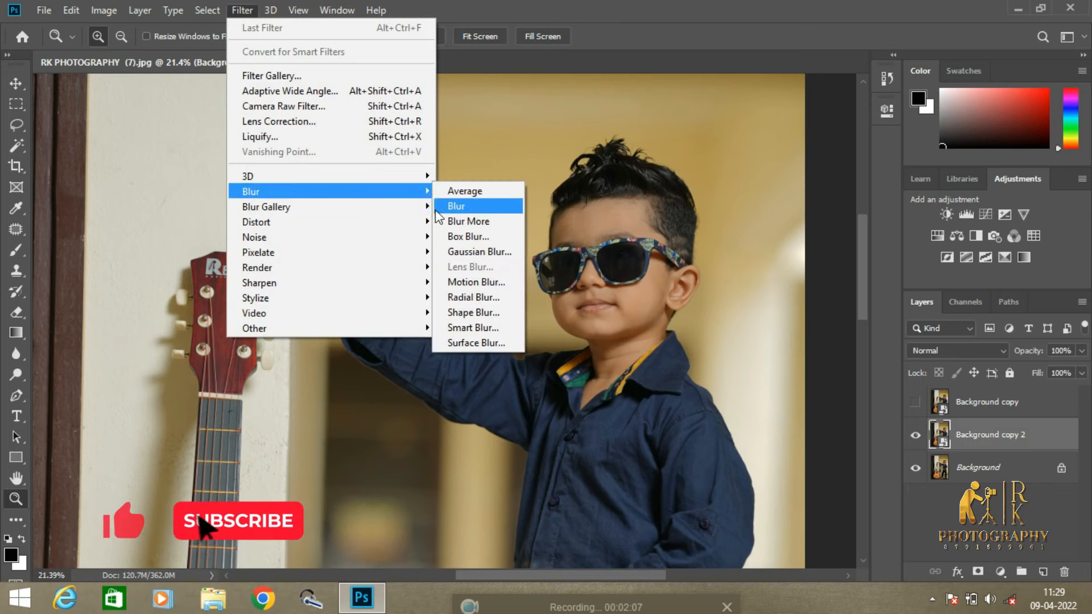
{"action": "left_click", "coordinate": [469, 252]}
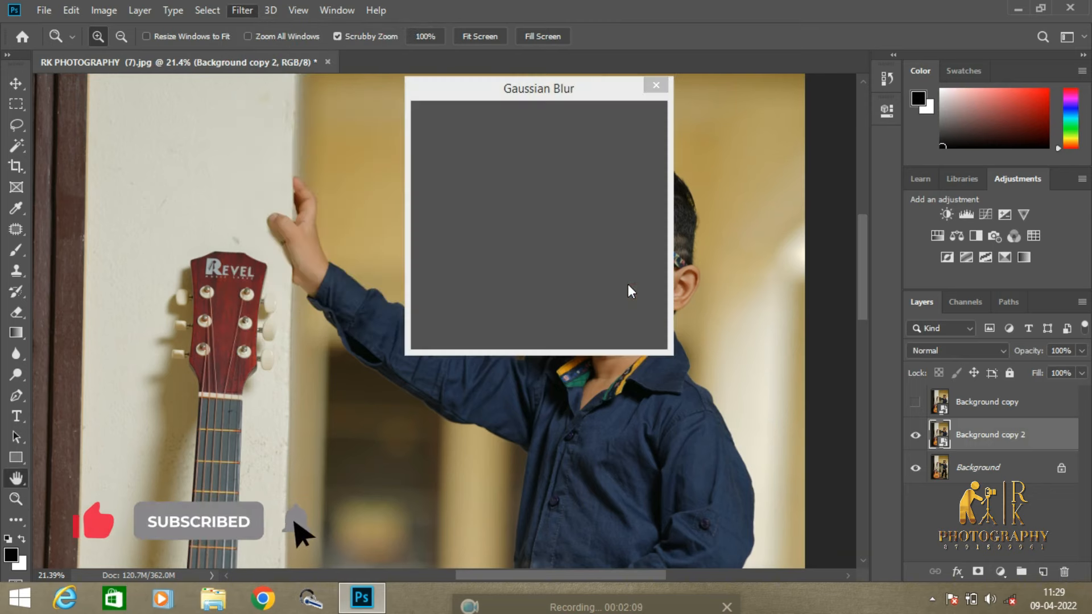
{"action": "left_click_drag", "start_coordinate": [589, 109], "coordinate": [802, 204]}
{"action": "left_click", "coordinate": [572, 308]}
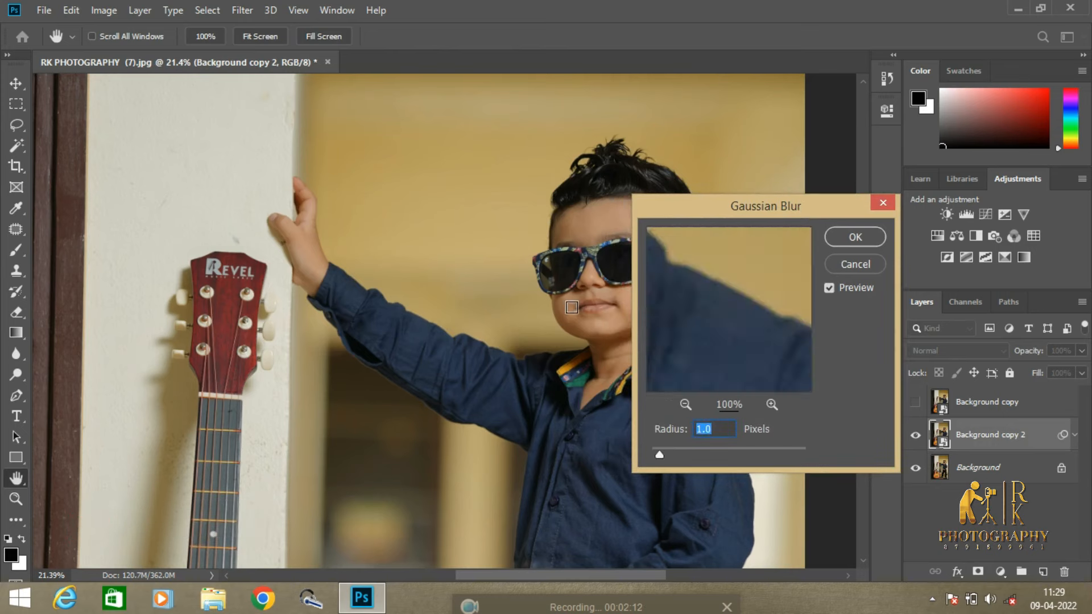
{"action": "left_click", "coordinate": [572, 307]}
{"action": "left_click", "coordinate": [678, 453]}
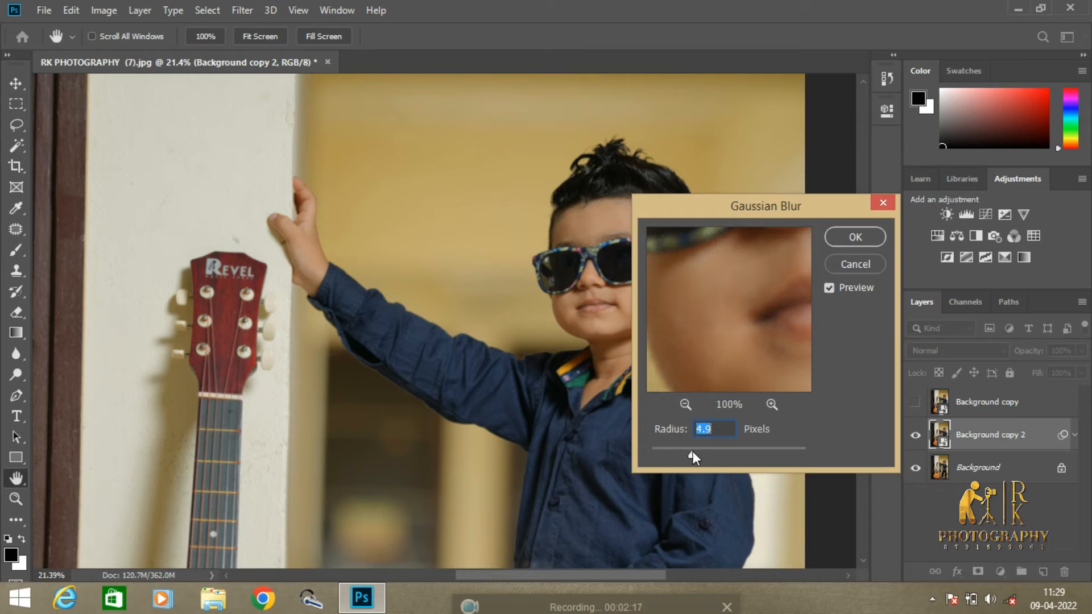
{"action": "left_click", "coordinate": [871, 235]}
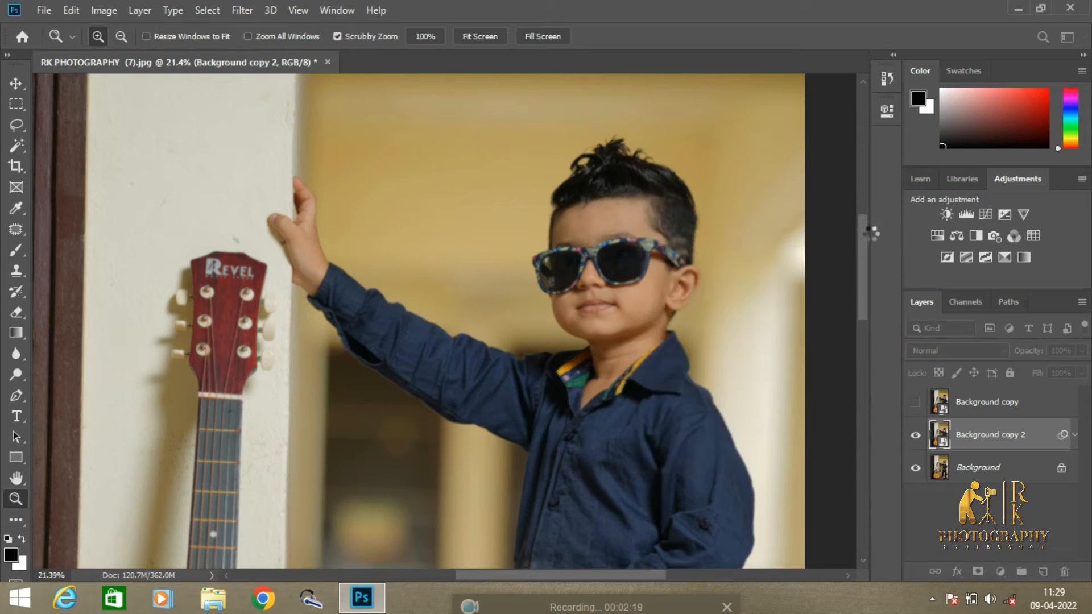
Show the Background copy layer and apply a High Pass filter with a very small radius to it
{"action": "left_click", "coordinate": [941, 408]}
{"action": "left_click", "coordinate": [916, 402]}
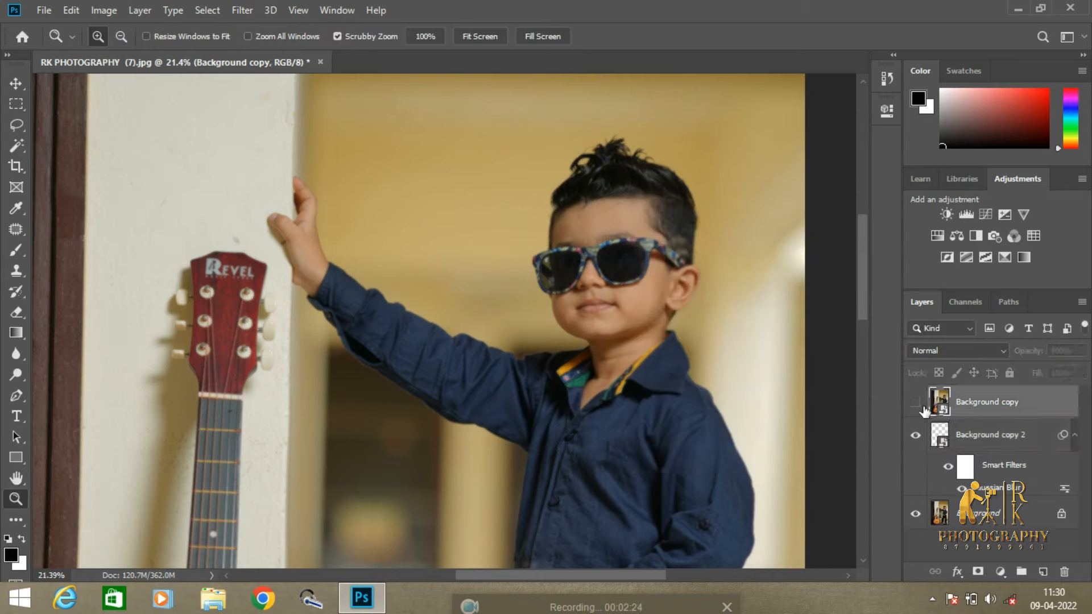
{"action": "left_click", "coordinate": [248, 12]}
{"action": "mouse_move", "coordinate": [288, 326]}
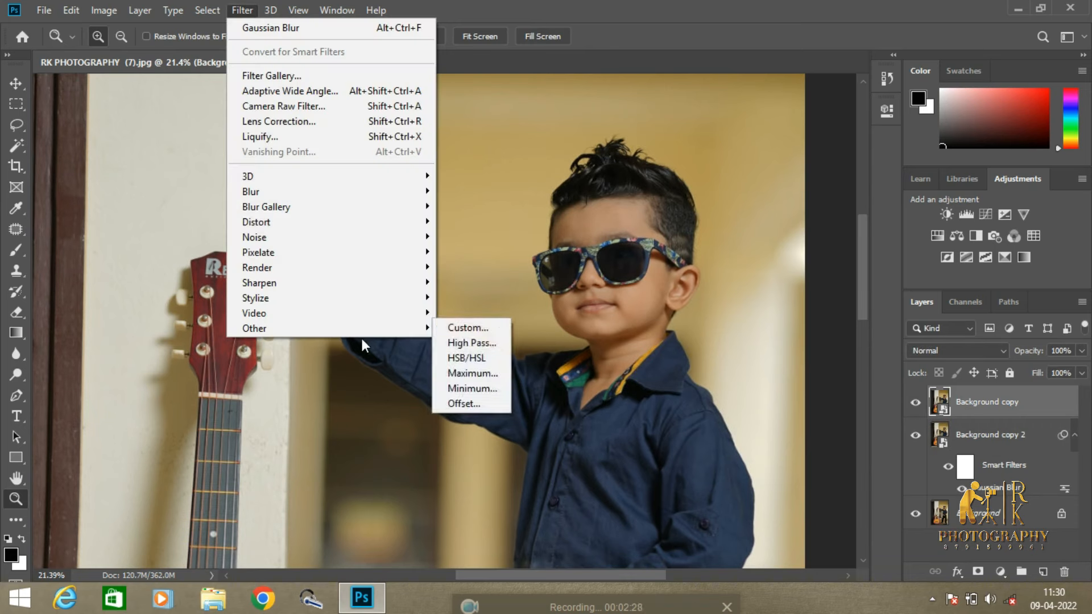
{"action": "left_click", "coordinate": [466, 343]}
{"action": "left_click_drag", "start_coordinate": [495, 100], "coordinate": [737, 224]}
{"action": "left_click", "coordinate": [583, 310]}
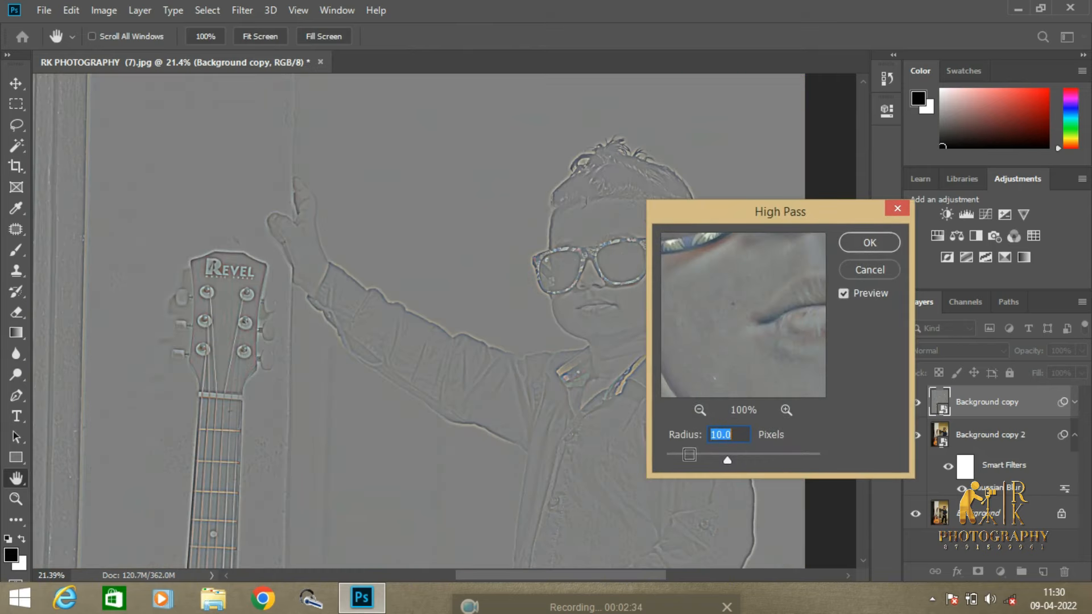
{"action": "left_click", "coordinate": [675, 459]}
{"action": "left_click", "coordinate": [674, 454]}
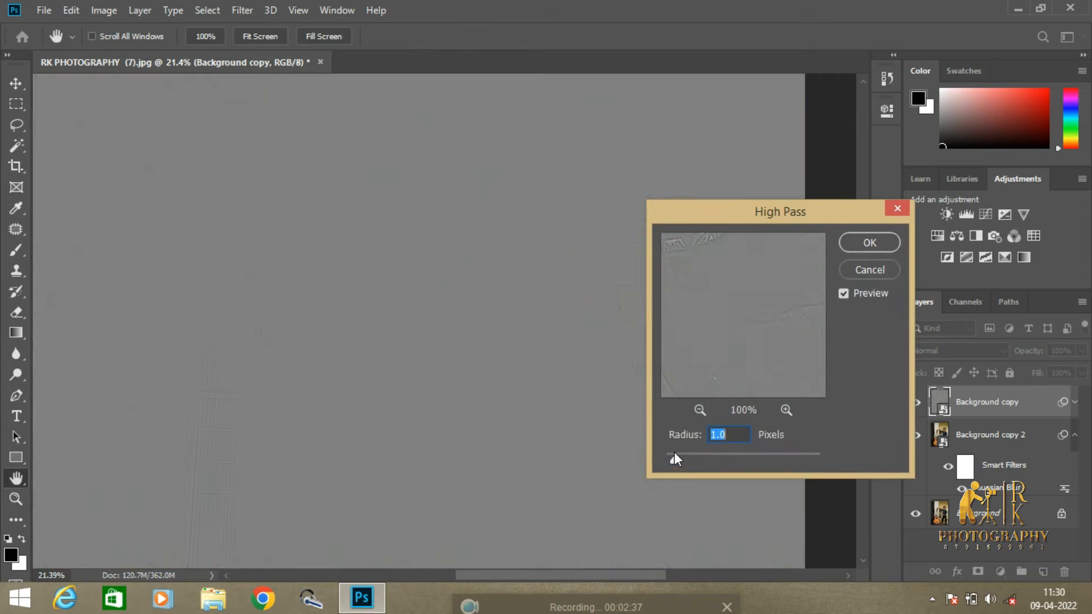
{"action": "left_click", "coordinate": [703, 412]}
{"action": "left_click", "coordinate": [704, 413]}
{"action": "left_click_drag", "start_coordinate": [670, 457], "coordinate": [671, 458]}
{"action": "left_click", "coordinate": [869, 243]}
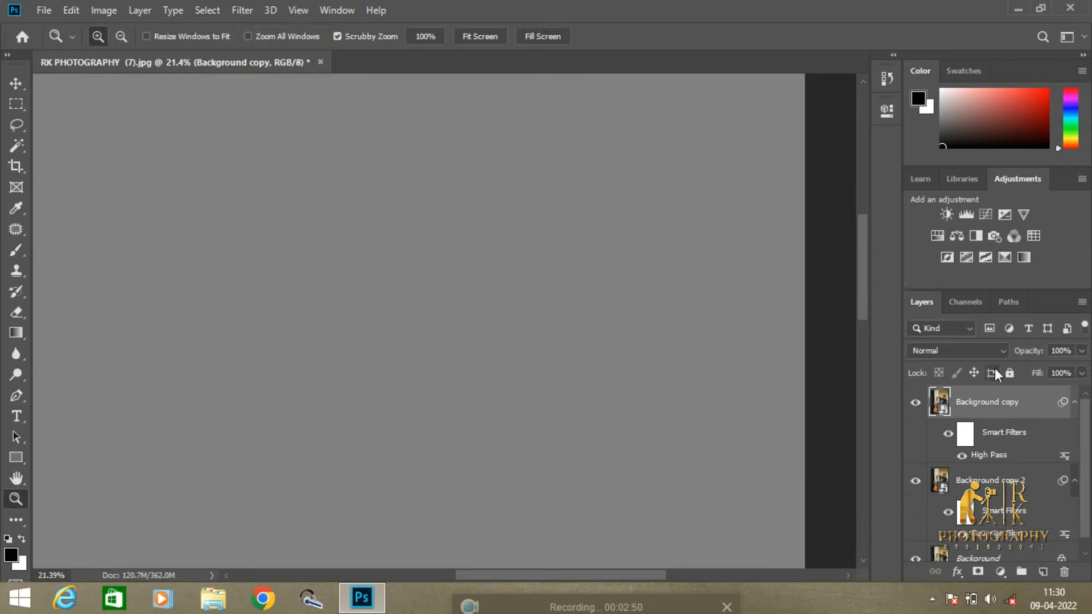
Create a new layer group and set the Background copy layer's blend mode to Linear Light
{"action": "left_click", "coordinate": [1023, 572]}
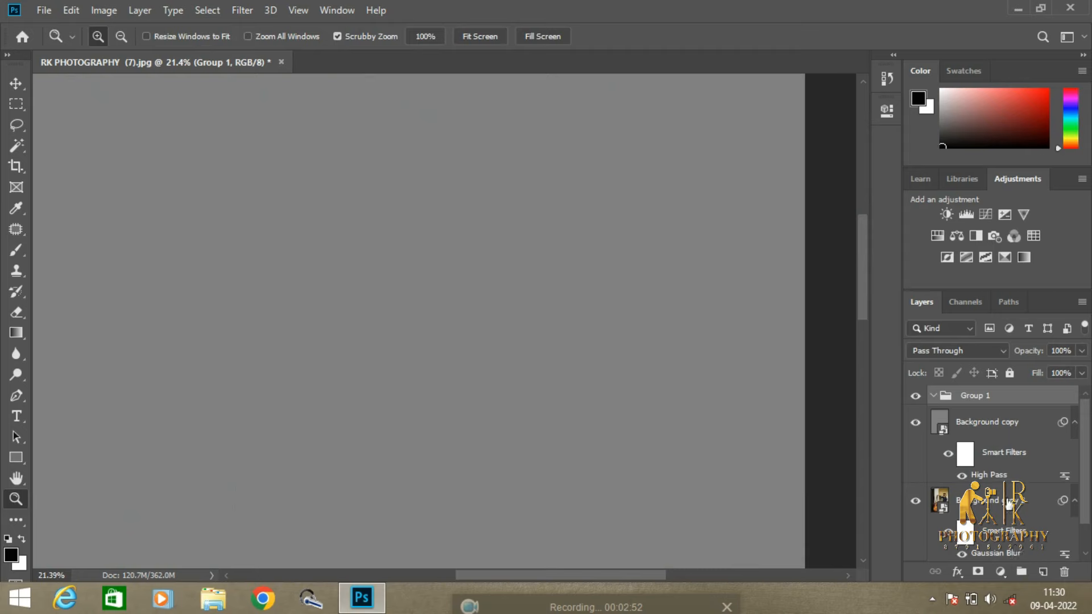
{"action": "left_click", "coordinate": [1005, 427]}
{"action": "left_click", "coordinate": [978, 351]}
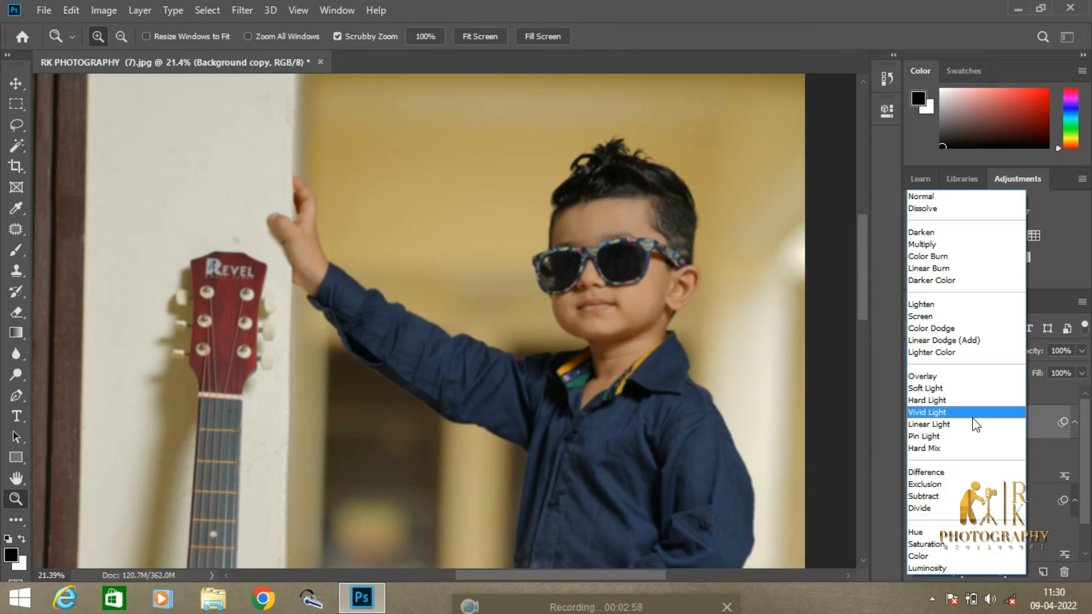
{"action": "left_click", "coordinate": [974, 427]}
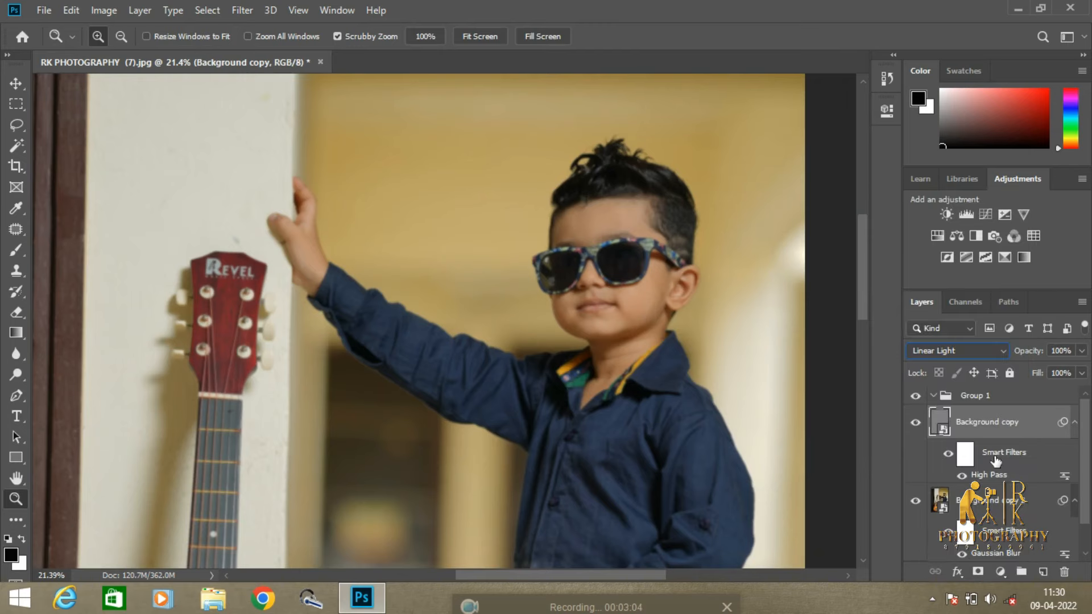
Move Background copy and Background copy 2 into Group 1, collapse the group and add a black layer mask to it
{"action": "left_click", "coordinate": [986, 505], "text": "shift"}
{"action": "left_click_drag", "start_coordinate": [986, 505], "coordinate": [967, 405]}
{"action": "left_click", "coordinate": [933, 396]}
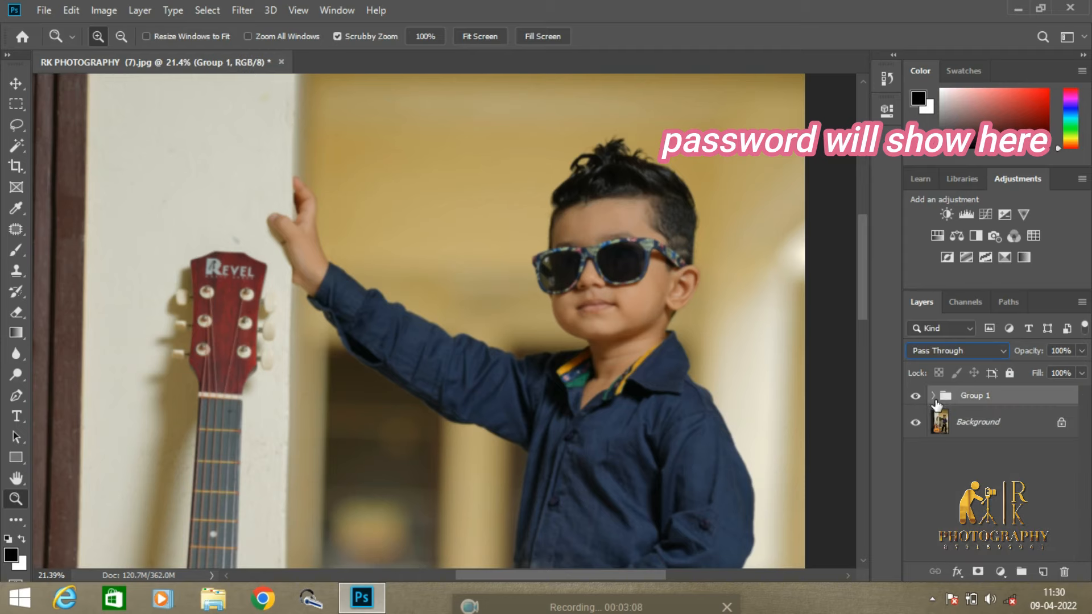
{"action": "left_click", "coordinate": [978, 572], "text": "alt"}
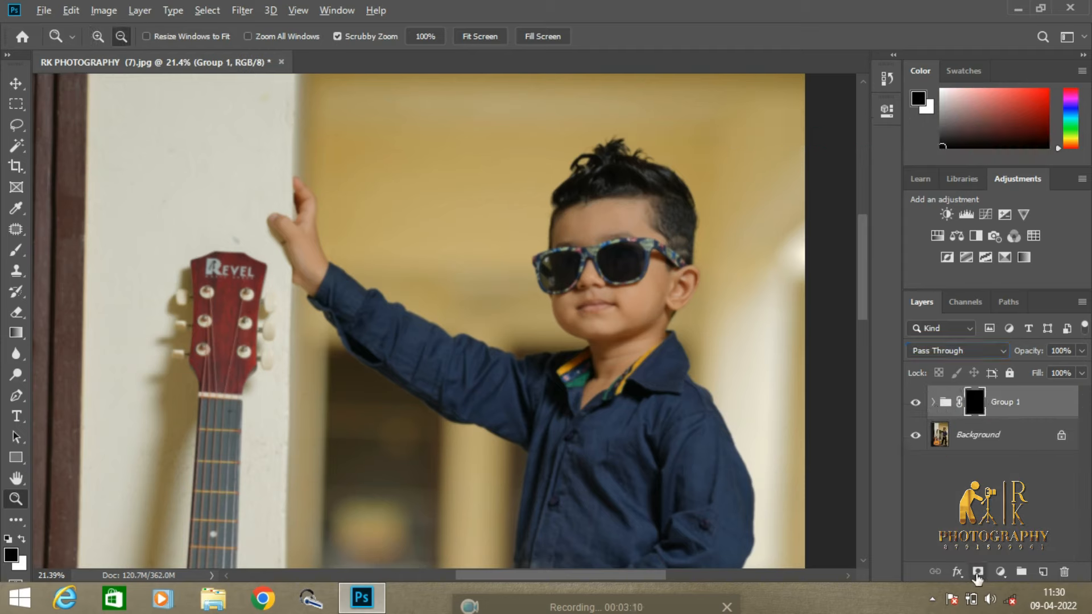
Paint white on the Group 1 mask over the skin of the boy's face with a Soft Round brush at 0% hardness
{"action": "left_click", "coordinate": [21, 259]}
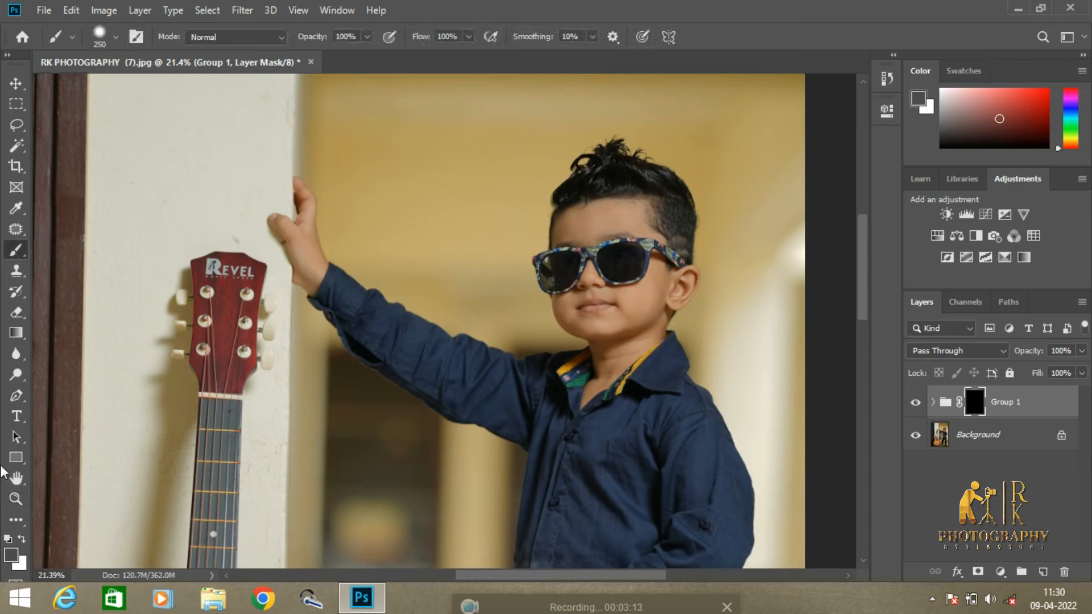
{"action": "left_click", "coordinate": [21, 539]}
{"action": "left_click", "coordinate": [16, 499]}
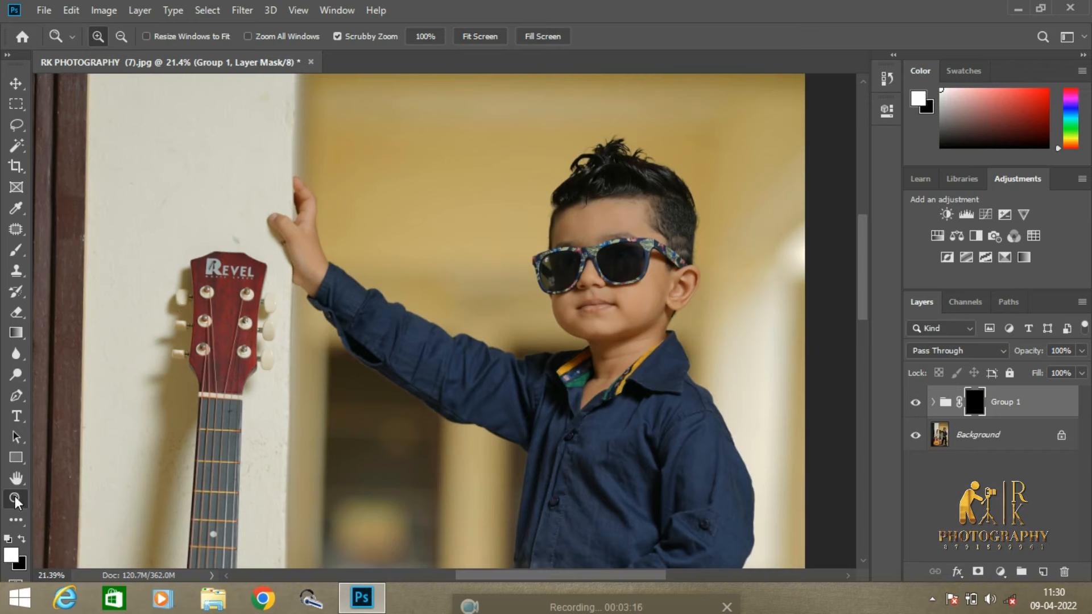
{"action": "left_click", "coordinate": [590, 293]}
{"action": "left_click", "coordinate": [615, 277]}
{"action": "left_click", "coordinate": [615, 276]}
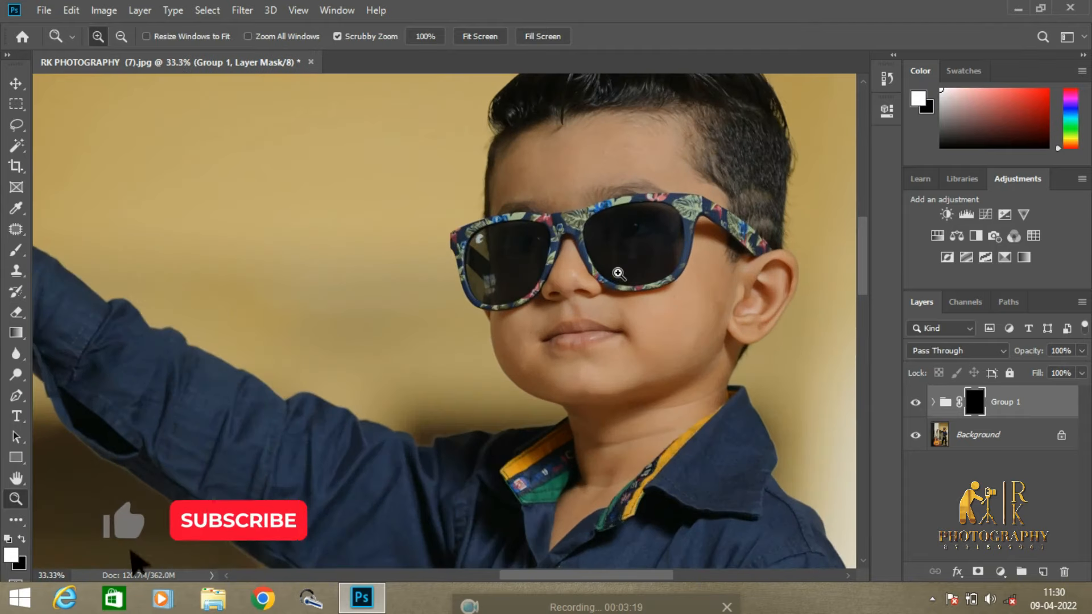
{"action": "left_click", "coordinate": [16, 250]}
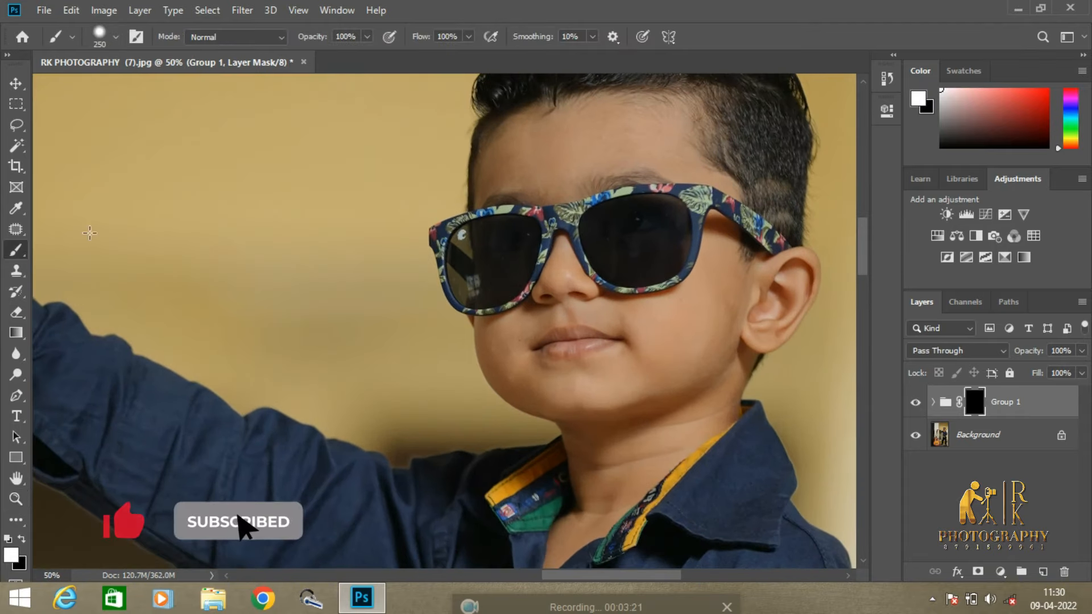
{"action": "right_click", "coordinate": [595, 223]}
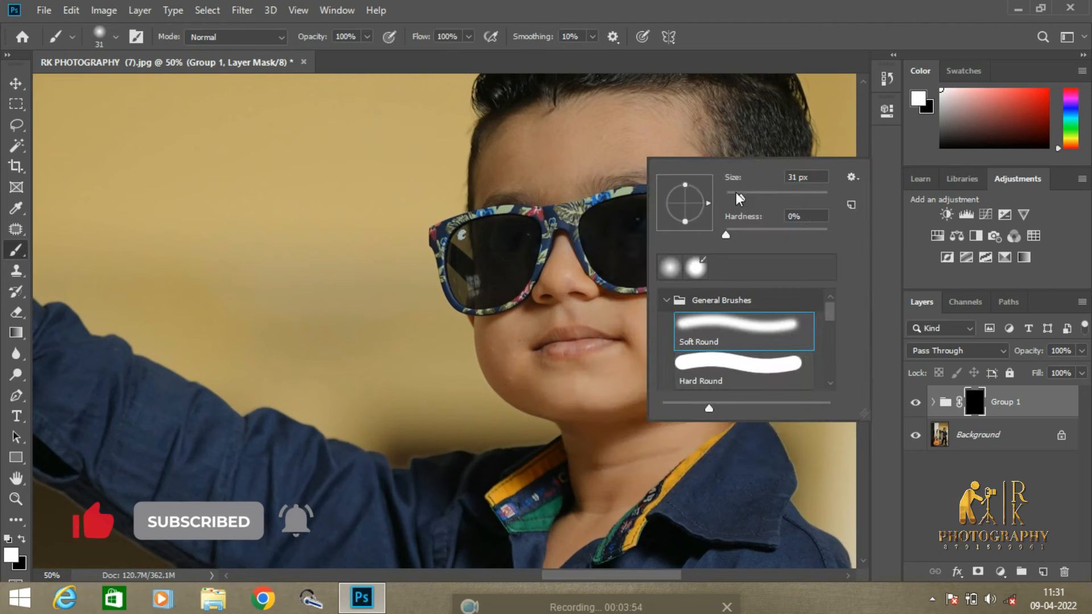
{"action": "left_click", "coordinate": [611, 139]}
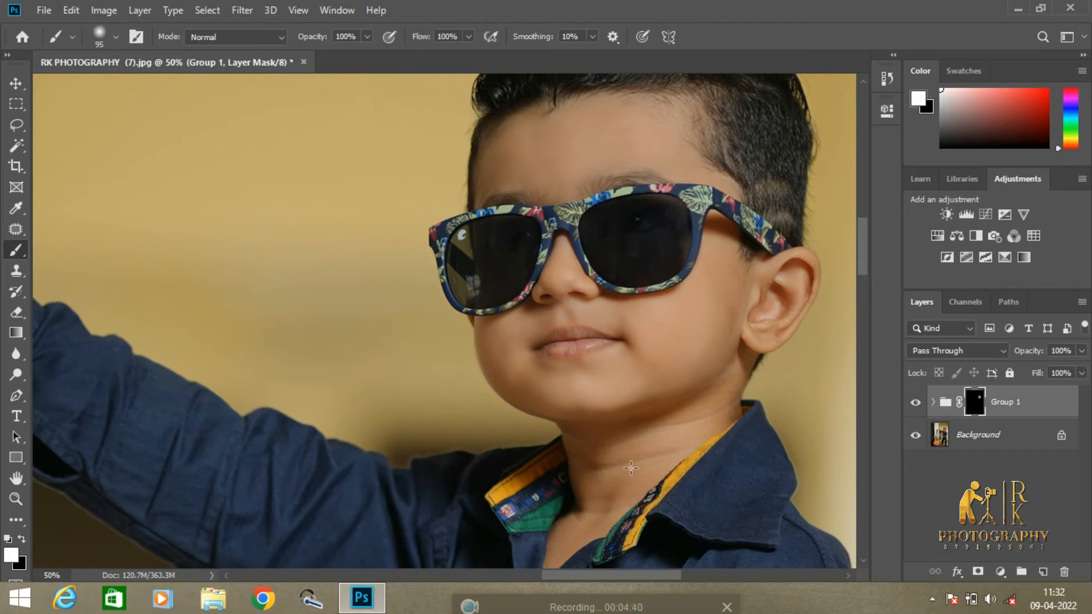
Reveal the smoothing on the boy's raised hand by painting white on the Group 1 mask
{"action": "left_click_drag", "start_coordinate": [550, 576], "coordinate": [488, 588]}
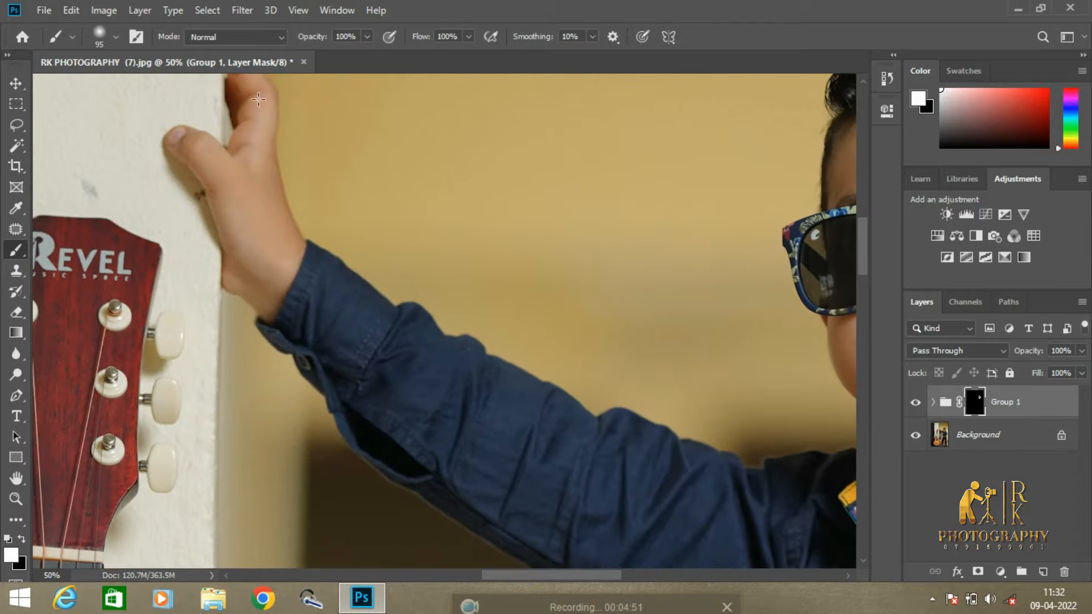
{"action": "left_click_drag", "start_coordinate": [493, 577], "coordinate": [545, 577]}
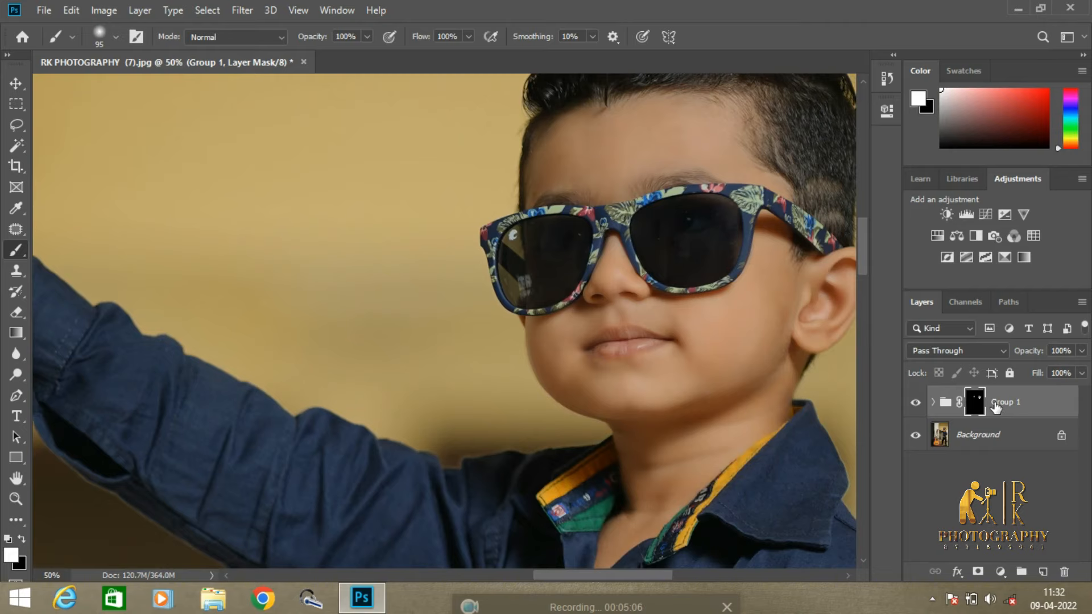
{"action": "key", "text": "ctrl+minus"}
{"action": "key", "text": "ctrl+minus"}
{"action": "key", "text": "ctrl+minus"}
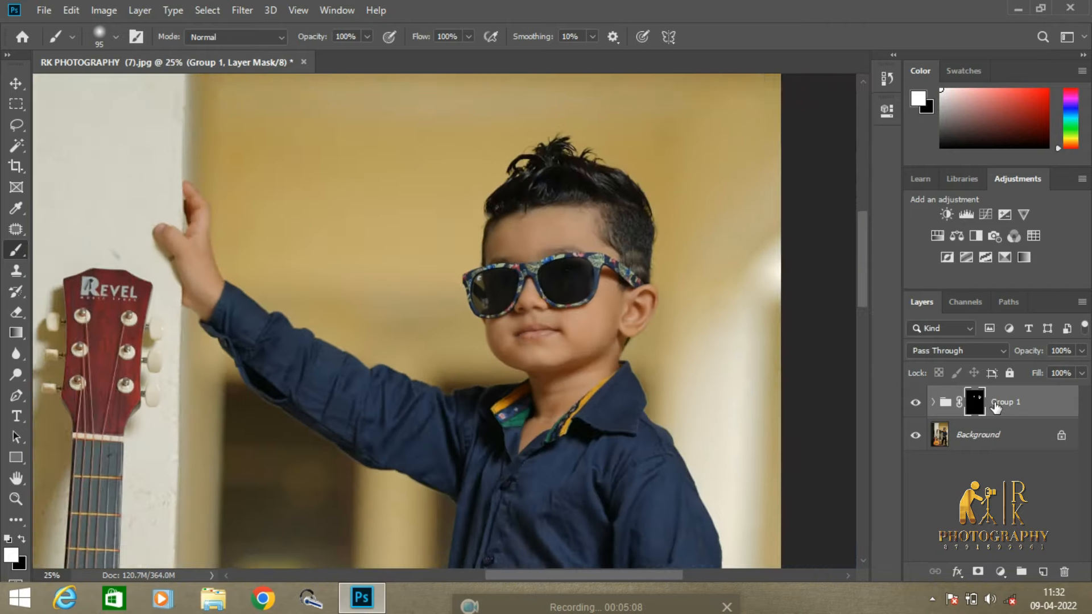
{"action": "key", "text": "ctrl+plus"}
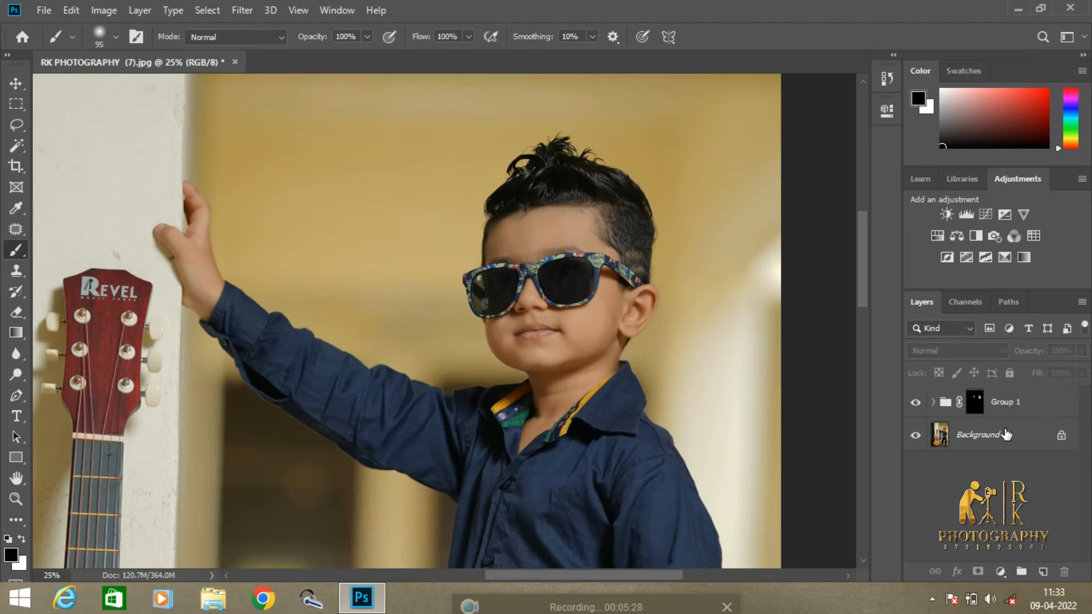
Merge all visible layers into the Background and duplicate it as Background copy
{"action": "right_click", "coordinate": [1007, 436]}
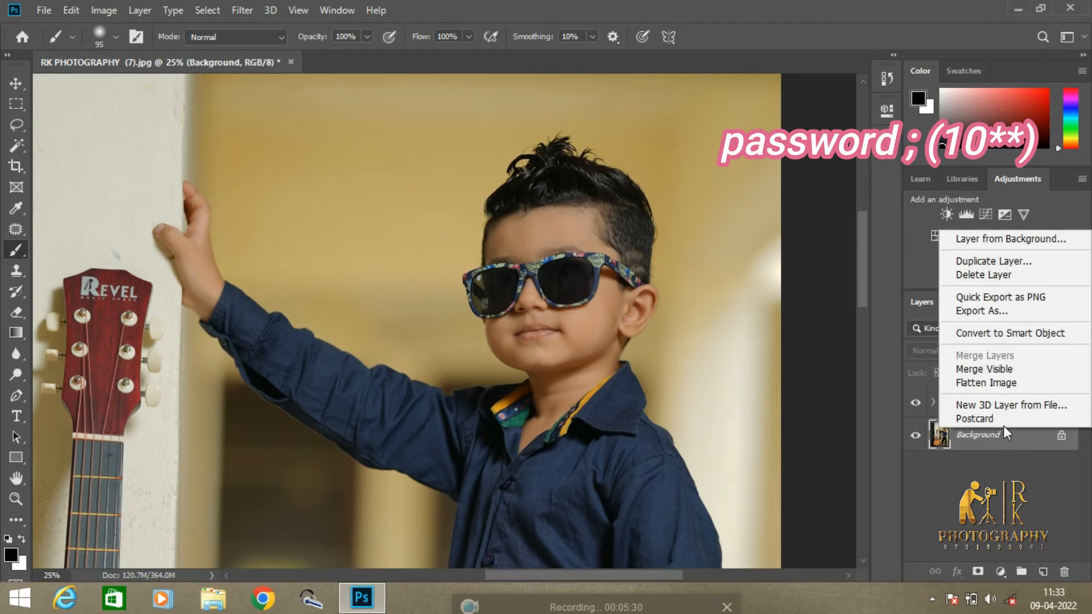
{"action": "left_click", "coordinate": [1015, 373]}
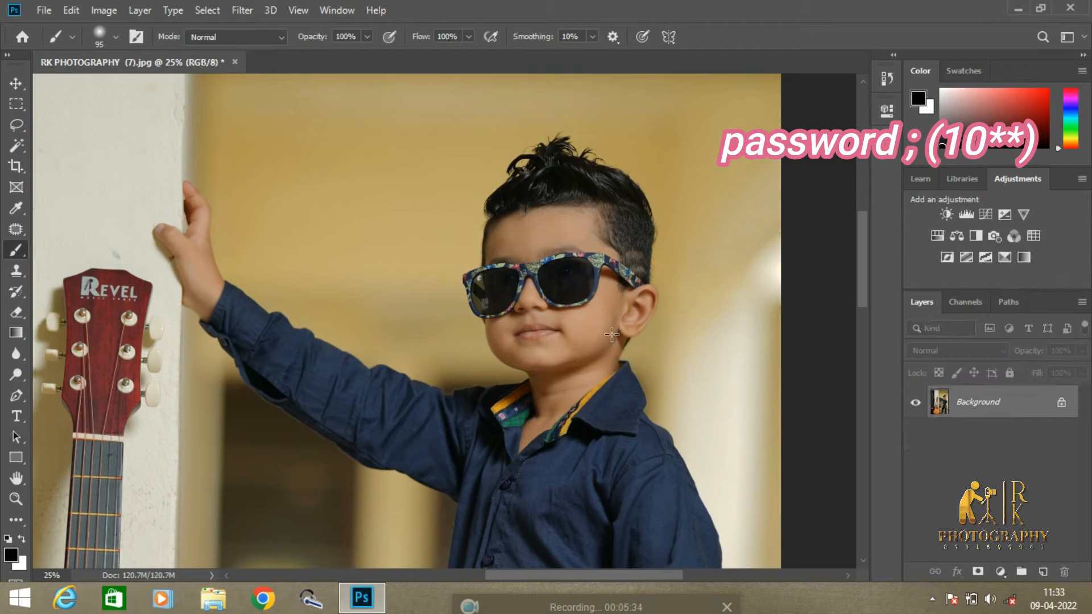
{"action": "right_click", "coordinate": [963, 401]}
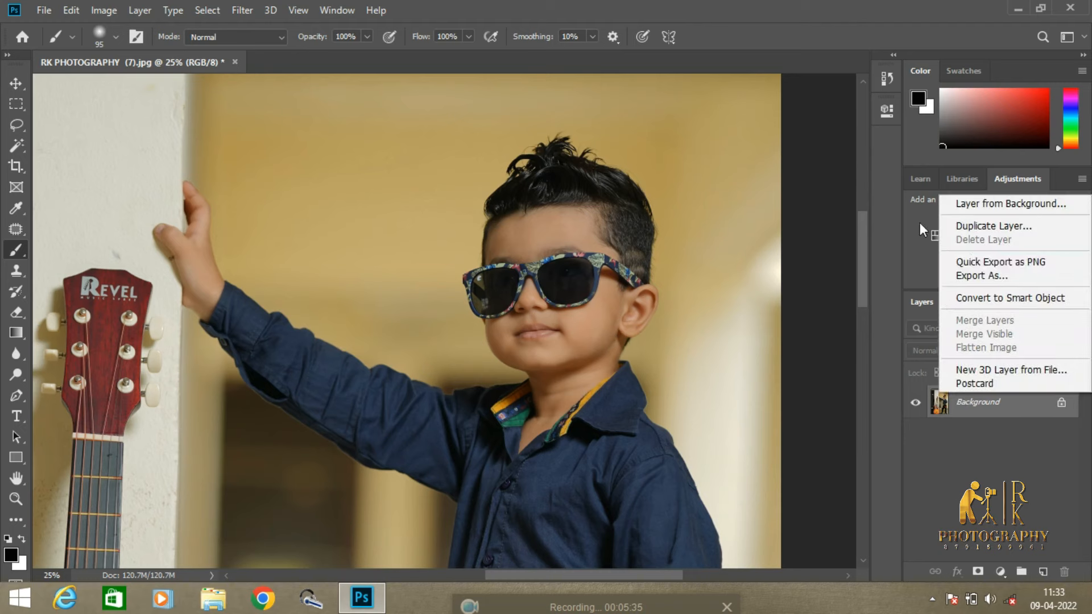
{"action": "left_click", "coordinate": [994, 226]}
{"action": "left_click", "coordinate": [678, 154]}
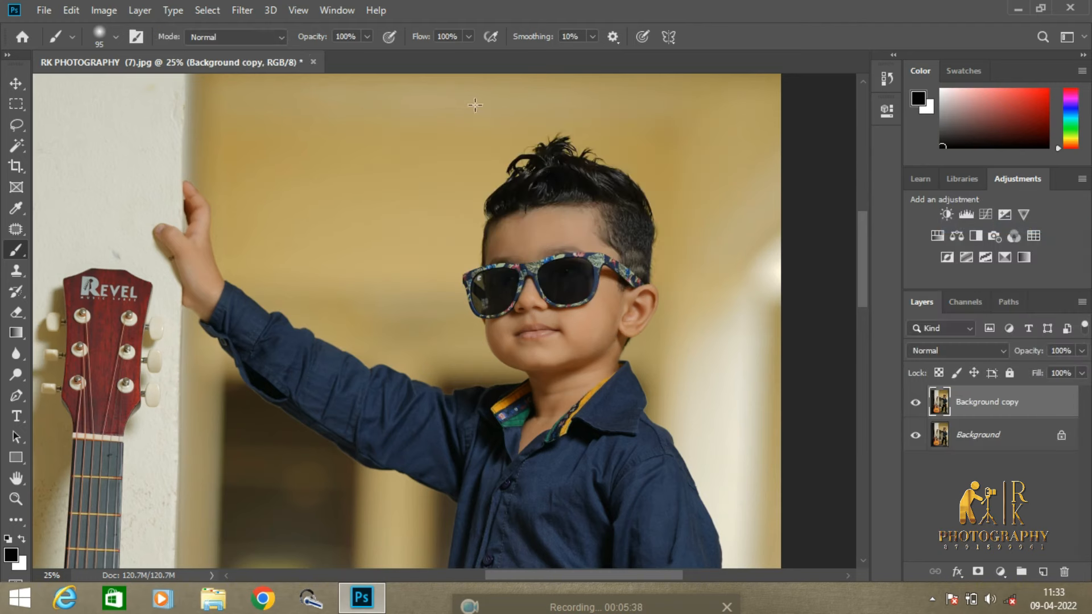
Reshape the boy's hair on the Background copy layer using the Forward Warp tool in the Liquify filter
{"action": "left_click", "coordinate": [246, 9]}
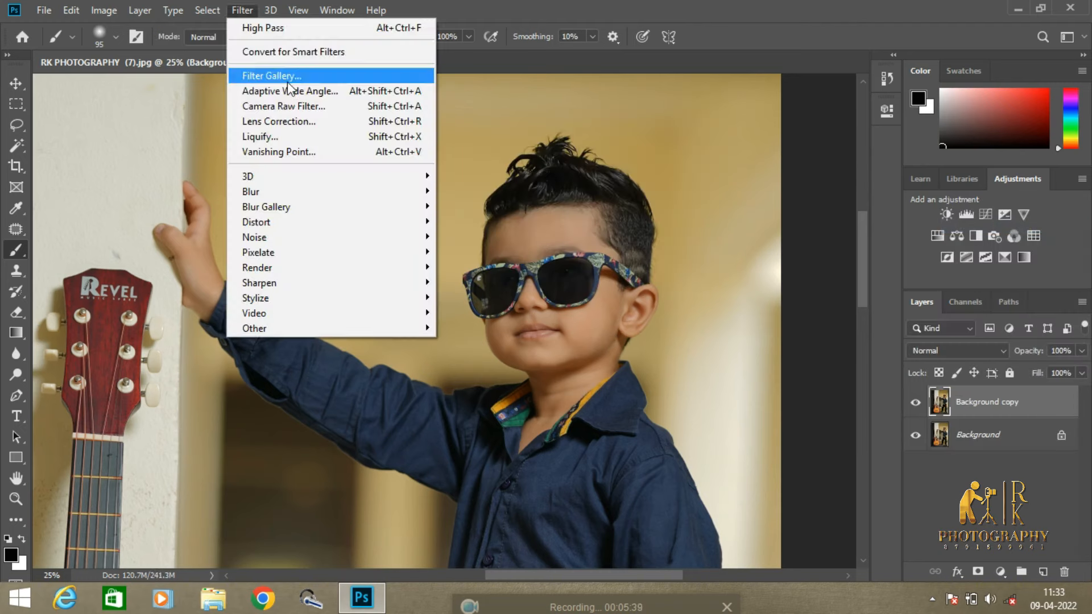
{"action": "left_click", "coordinate": [296, 130]}
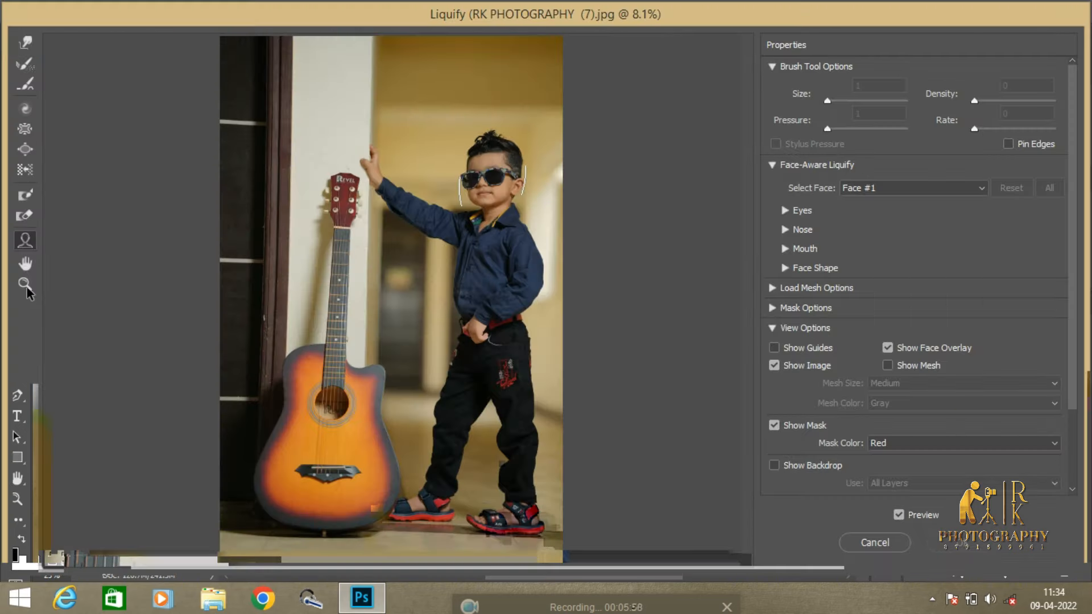
{"action": "key", "text": "z"}
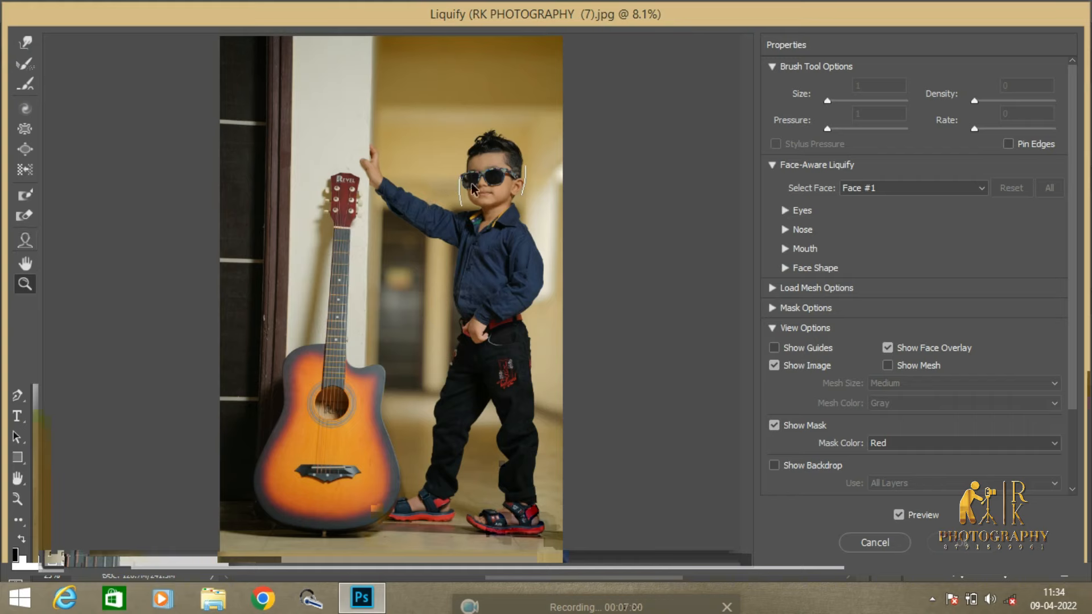
{"action": "left_click", "coordinate": [458, 176]}
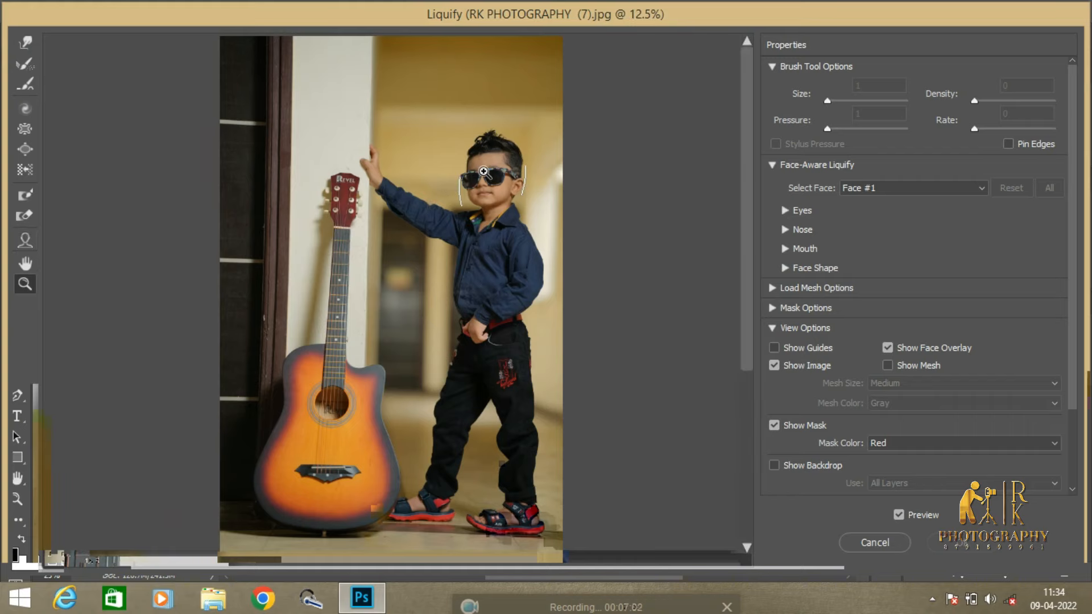
{"action": "left_click", "coordinate": [526, 226]}
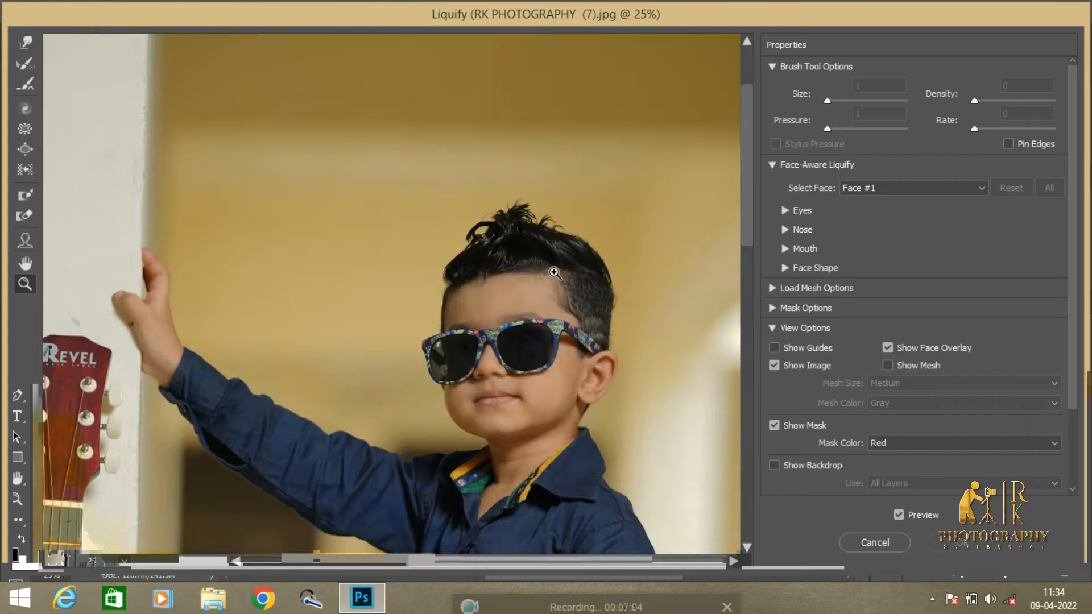
{"action": "left_click", "coordinate": [554, 273]}
{"action": "left_click", "coordinate": [25, 43]}
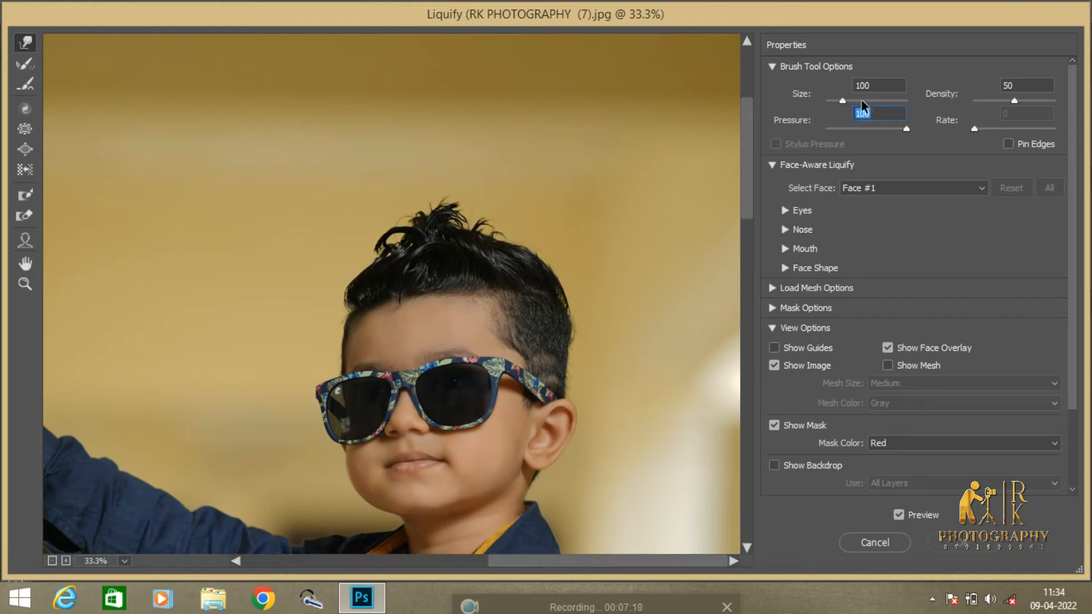
{"action": "left_click_drag", "start_coordinate": [863, 98], "coordinate": [847, 102]}
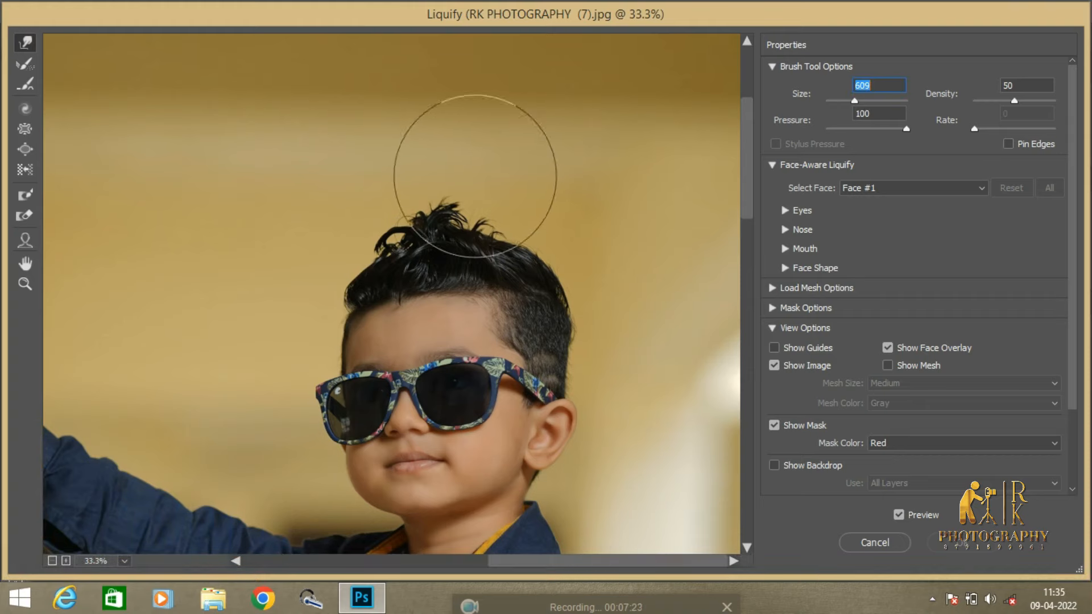
{"action": "left_click_drag", "start_coordinate": [855, 101], "coordinate": [850, 102]}
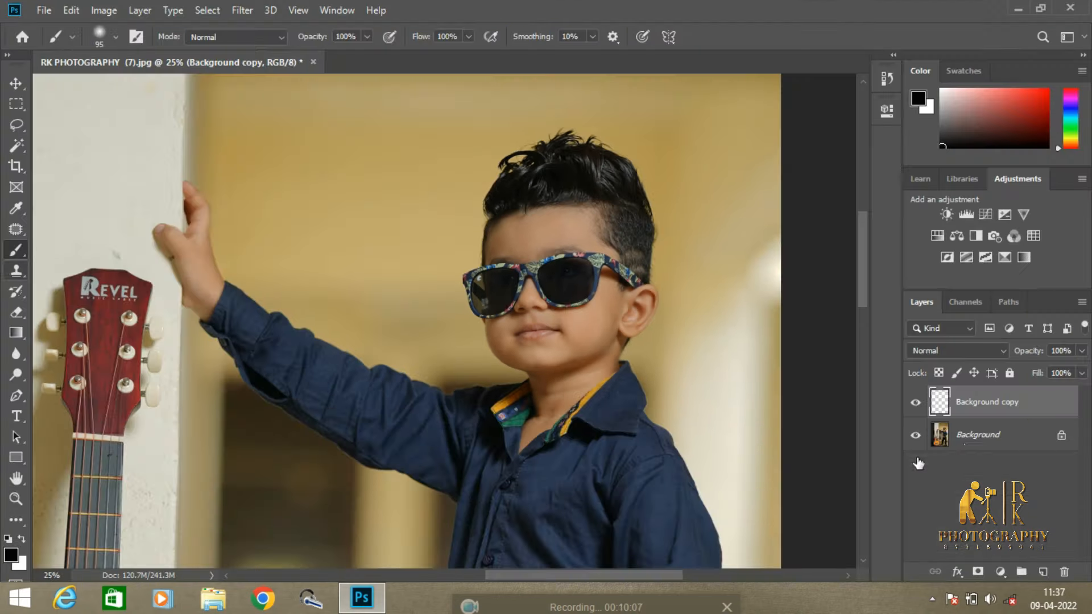
Merge Background copy down into the Background and duplicate the merged Background layer
{"action": "left_click", "coordinate": [16, 499]}
{"action": "left_click_drag", "start_coordinate": [419, 442], "coordinate": [366, 188]}
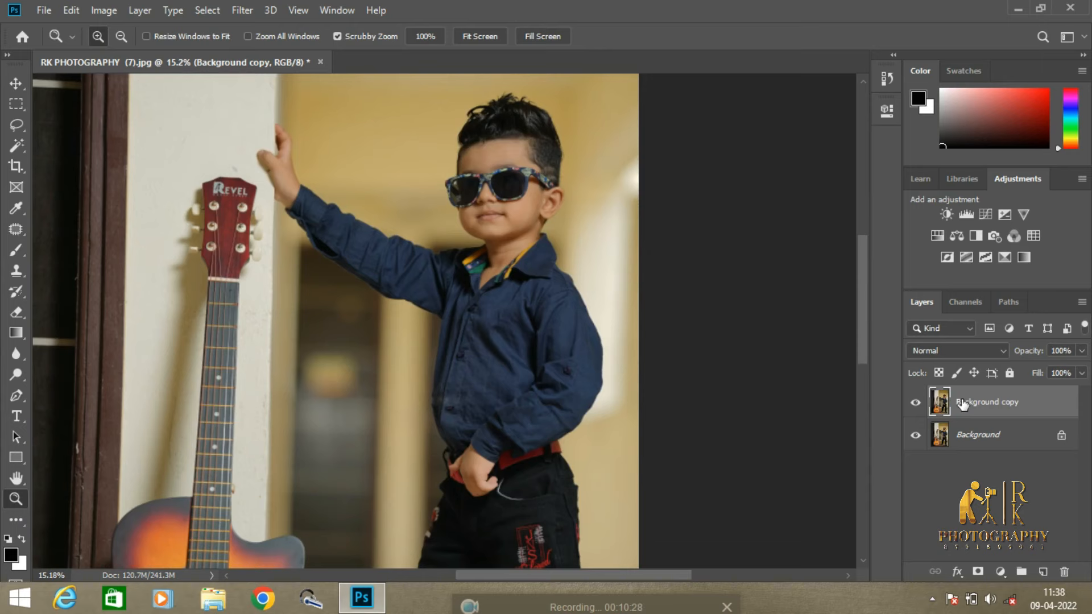
{"action": "right_click", "coordinate": [961, 400]}
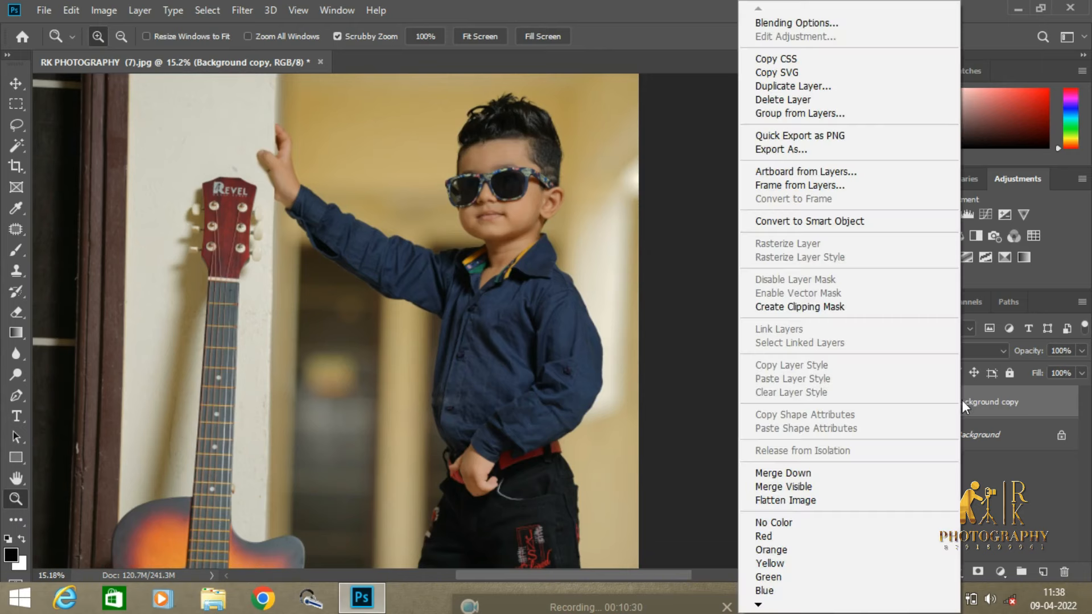
{"action": "left_click", "coordinate": [902, 470]}
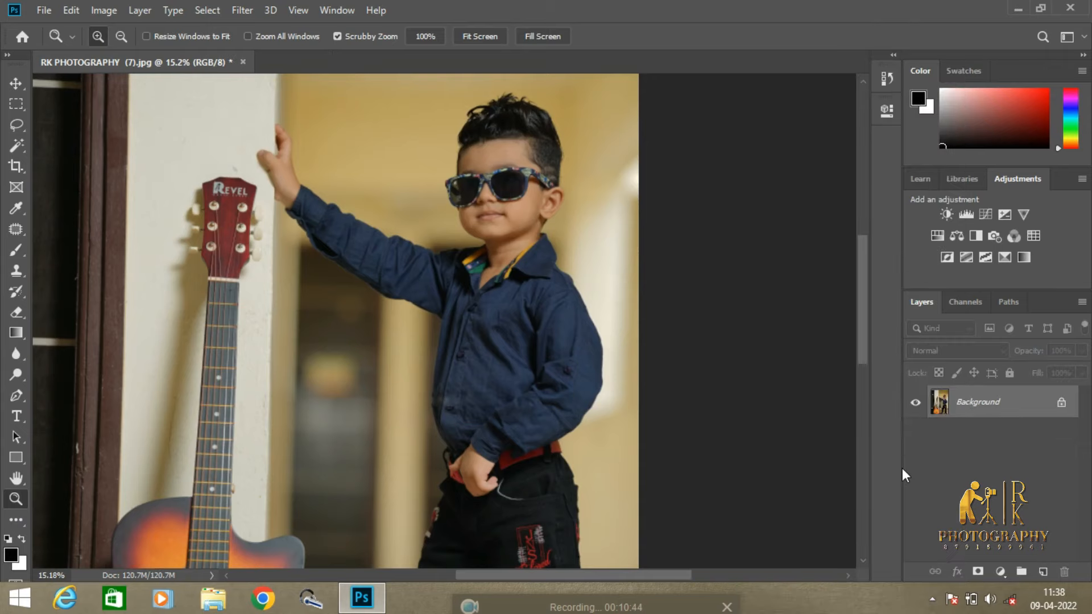
{"action": "right_click", "coordinate": [965, 410]}
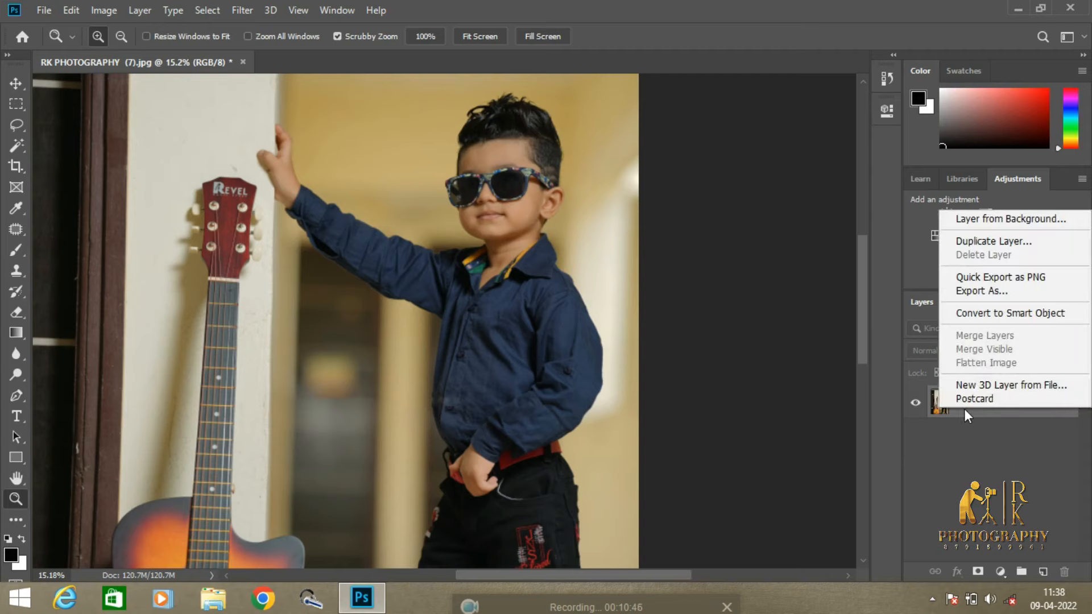
{"action": "left_click", "coordinate": [999, 238]}
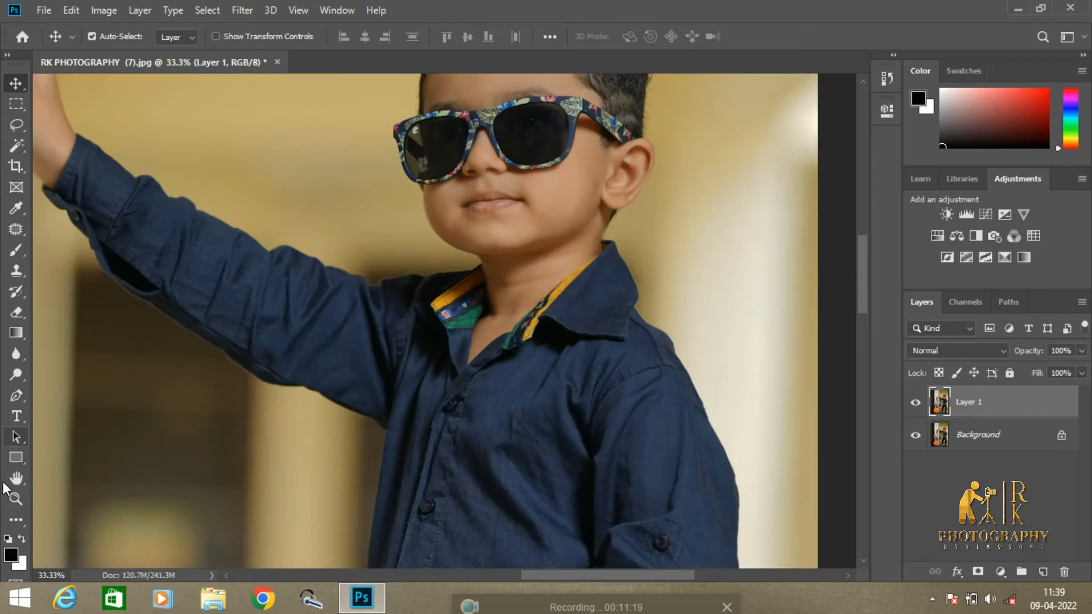
Apply Camera Raw to Layer 1: exposure +0.20, contrast +6, highlights -38, shadows +12, whites +9, blacks -17, clarity -8, vibrance +31, saturation -6
{"action": "left_click", "coordinate": [21, 501]}
{"action": "left_click_drag", "start_coordinate": [523, 456], "coordinate": [632, 331]}
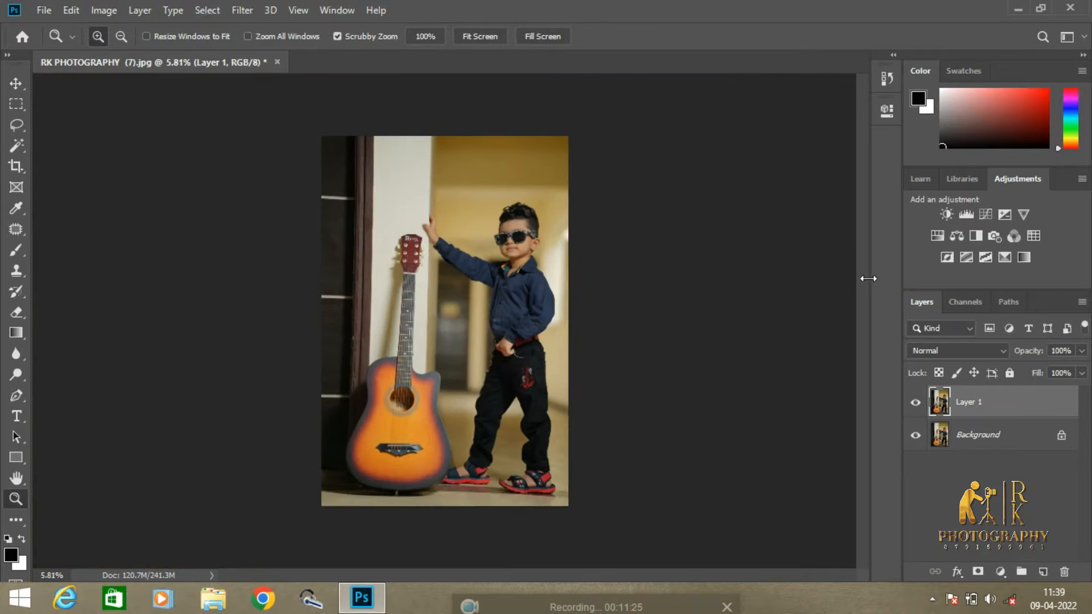
{"action": "left_click", "coordinate": [242, 10]}
{"action": "left_click", "coordinate": [284, 106]}
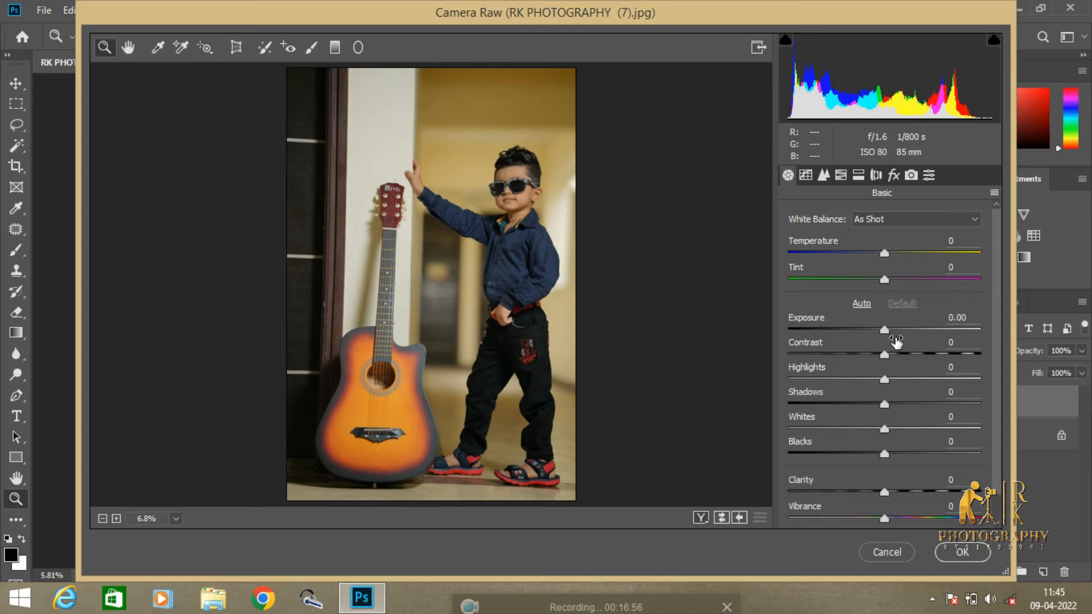
{"action": "left_click_drag", "start_coordinate": [883, 329], "coordinate": [890, 354]}
{"action": "left_click_drag", "start_coordinate": [889, 393], "coordinate": [913, 490]}
{"action": "scroll", "coordinate": [1001, 406], "scroll_direction": "down", "scroll_amount": 1}
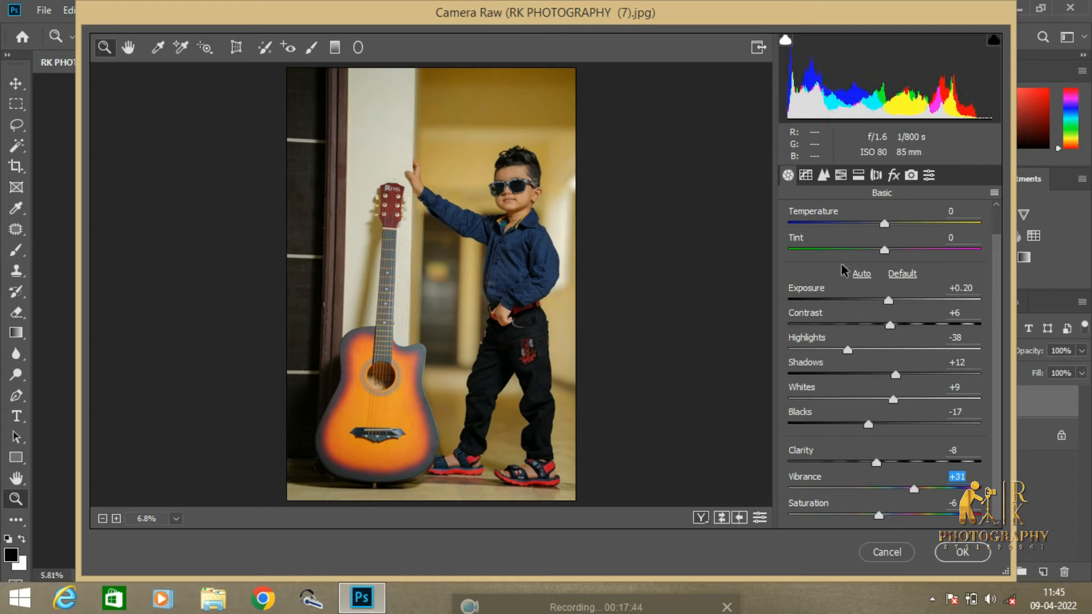
Set the white balance temperature to -11 and the tint to +1 in Camera Raw
{"action": "left_click_drag", "start_coordinate": [884, 223], "coordinate": [885, 251]}
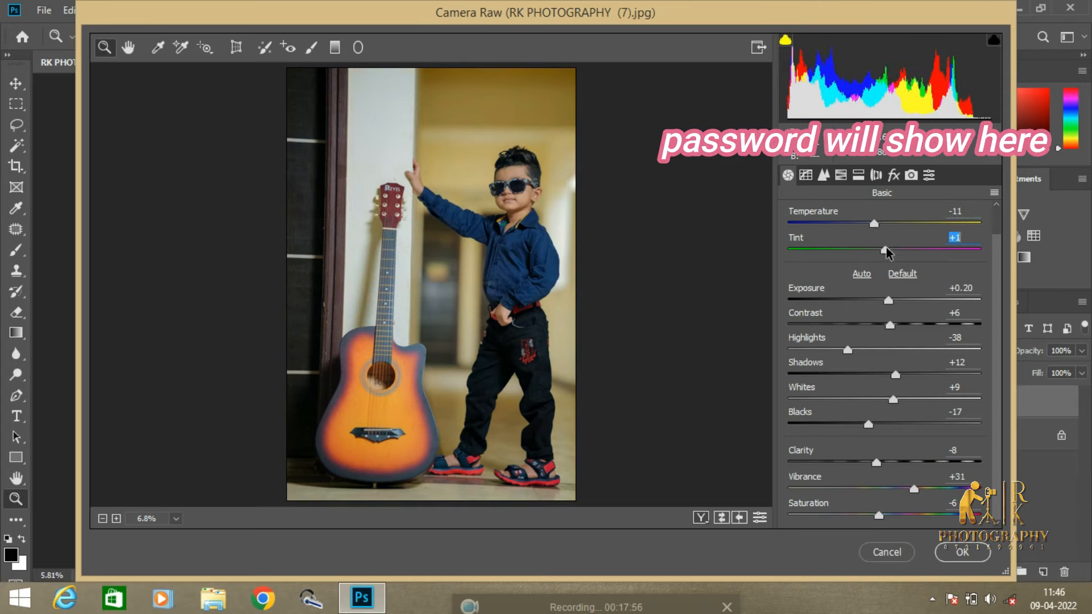
{"action": "left_click", "coordinate": [809, 178]}
{"action": "left_click", "coordinate": [825, 179]}
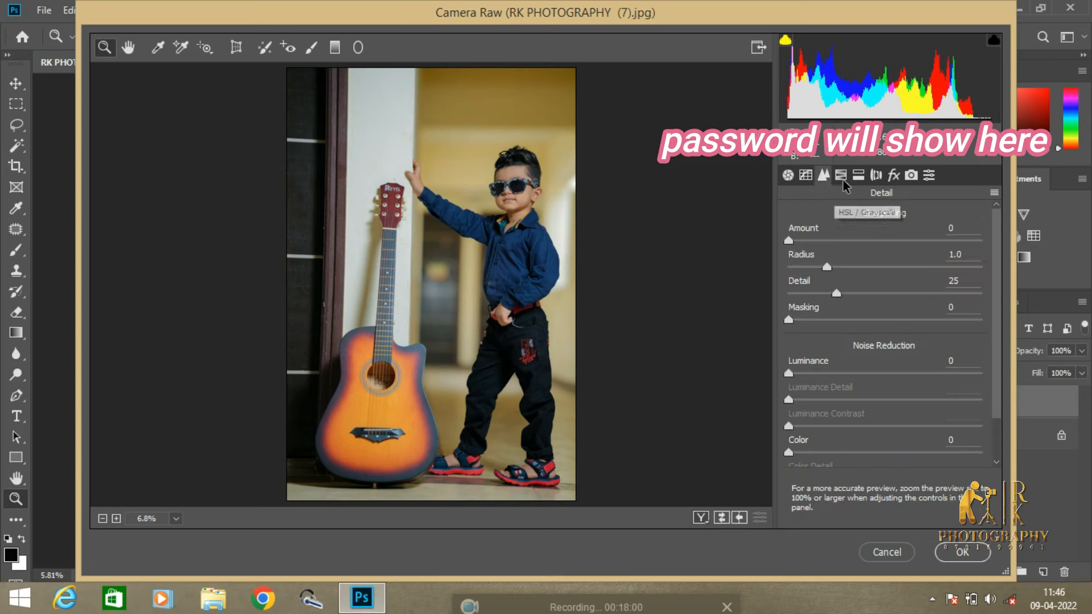
Adjust the Oranges saturation and set the Oranges luminance to +9 in the HSL / Grayscale settings
{"action": "left_click", "coordinate": [842, 178]}
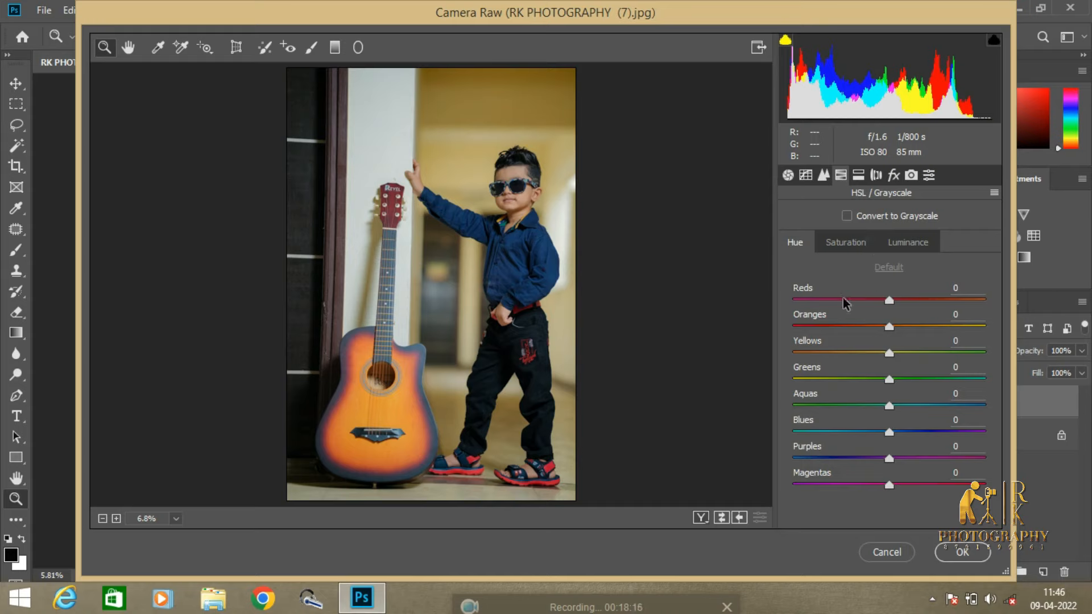
{"action": "left_click", "coordinate": [840, 243]}
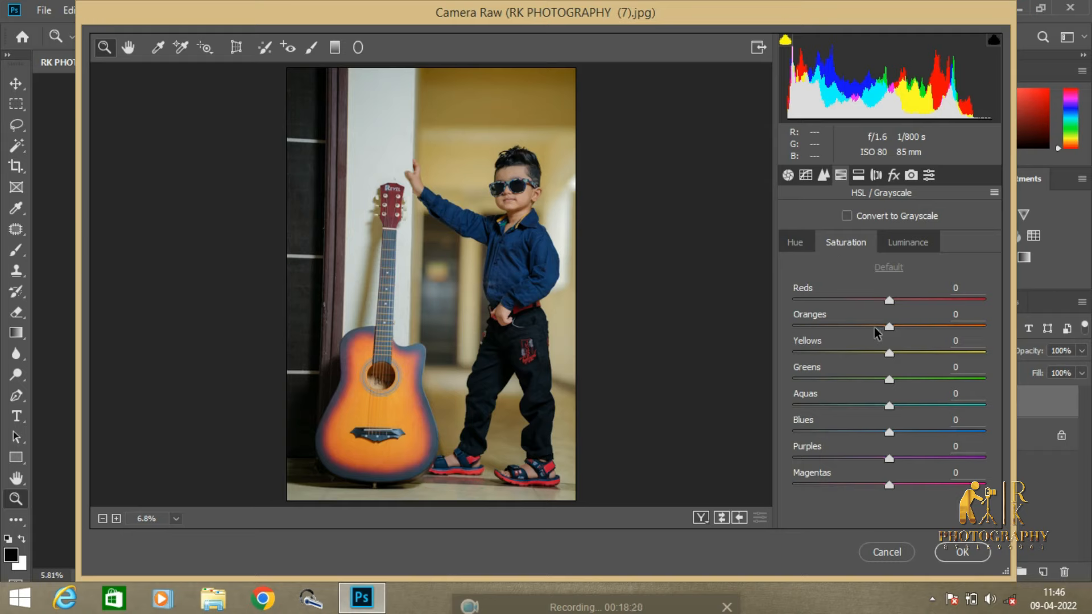
{"action": "left_click_drag", "start_coordinate": [889, 334], "coordinate": [899, 331]}
{"action": "left_click", "coordinate": [921, 248]}
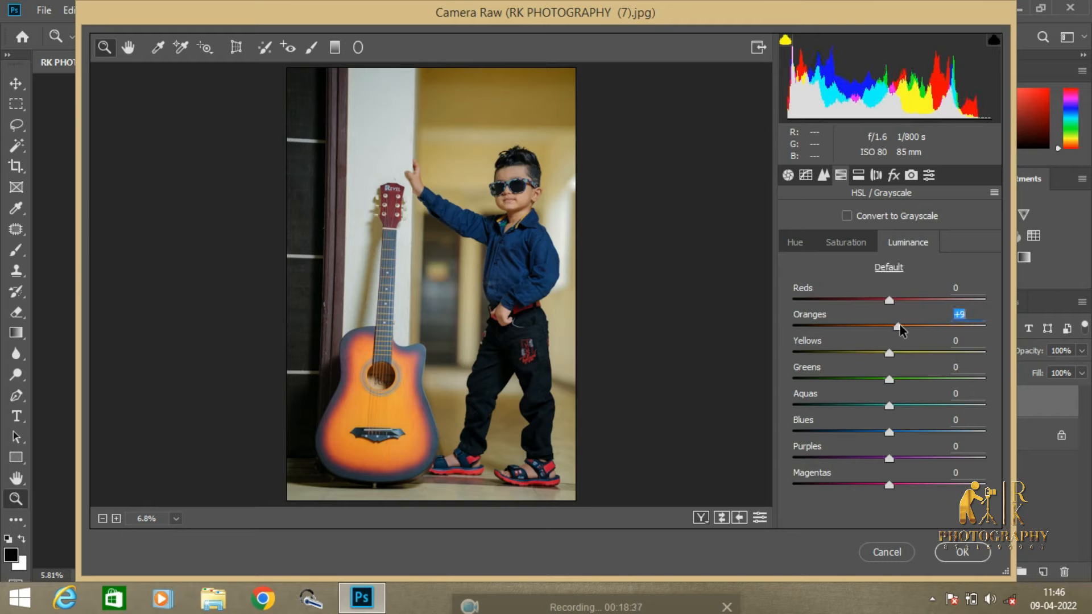
Set the Yellows saturation to -100 and the Yellows luminance to +38 in the HSL / Grayscale settings
{"action": "left_click_drag", "start_coordinate": [890, 355], "coordinate": [793, 353]}
{"action": "left_click", "coordinate": [850, 246]}
{"action": "left_click", "coordinate": [806, 245]}
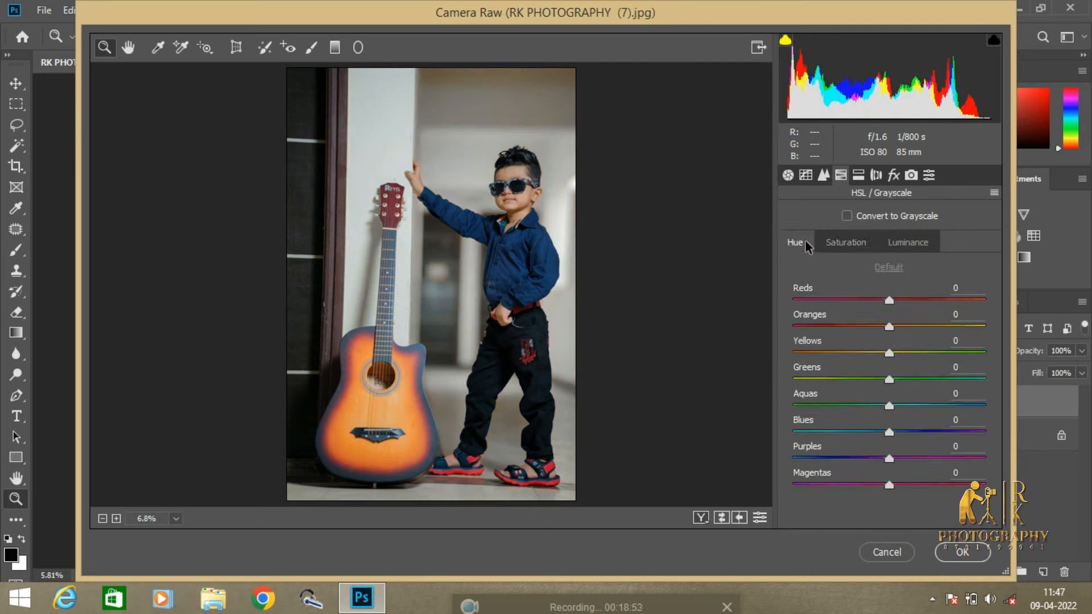
Set the HSL hue values to -38 for Yellows, -10 for Greens and -28 for Blues
{"action": "left_click_drag", "start_coordinate": [889, 354], "coordinate": [854, 354]}
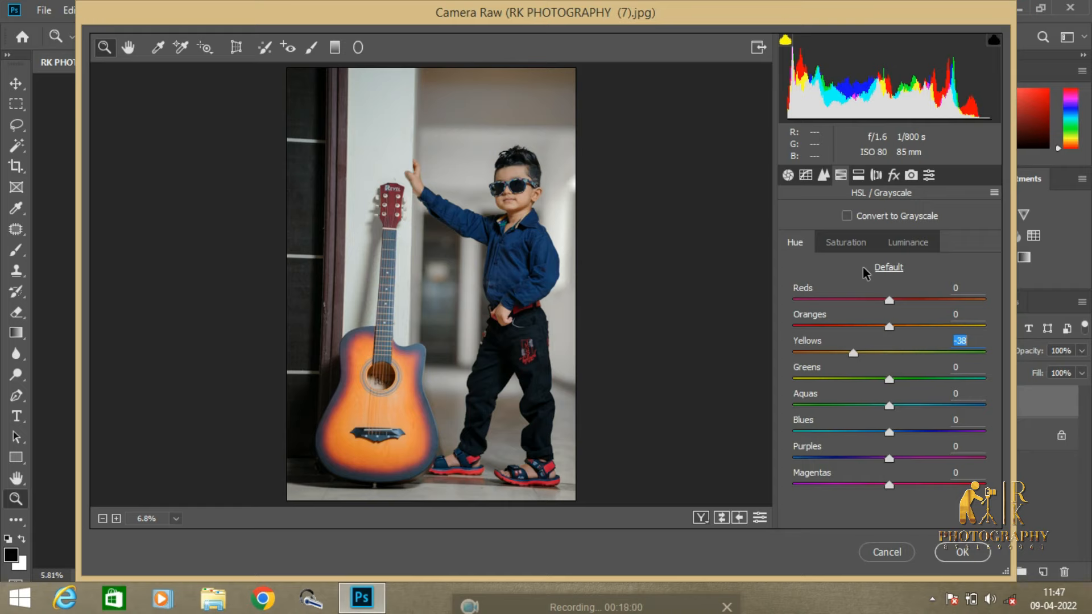
{"action": "left_click_drag", "start_coordinate": [889, 379], "coordinate": [887, 379]}
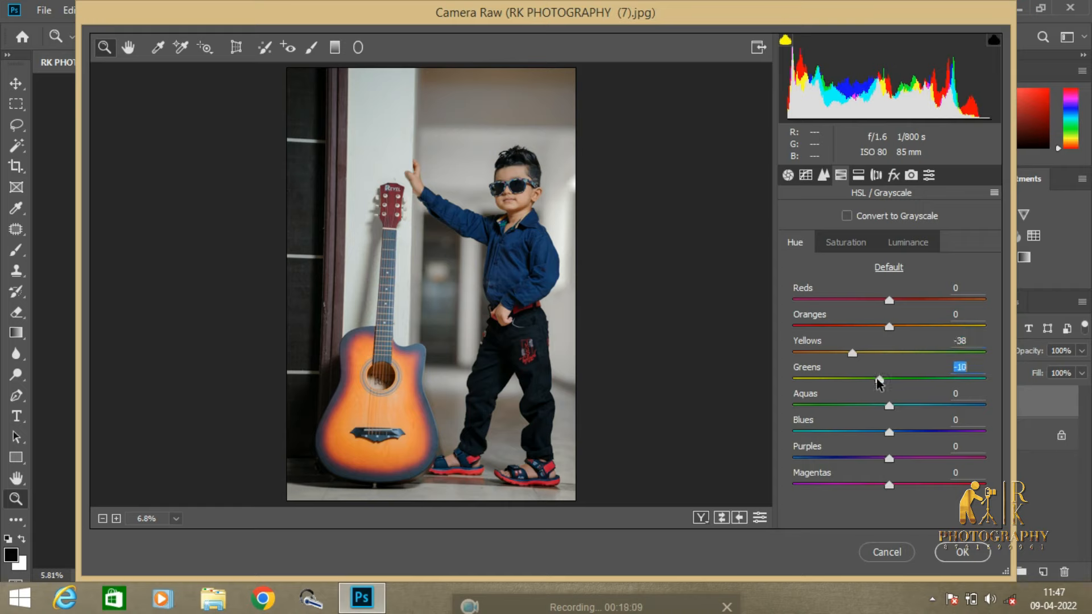
{"action": "left_click_drag", "start_coordinate": [889, 432], "coordinate": [860, 431]}
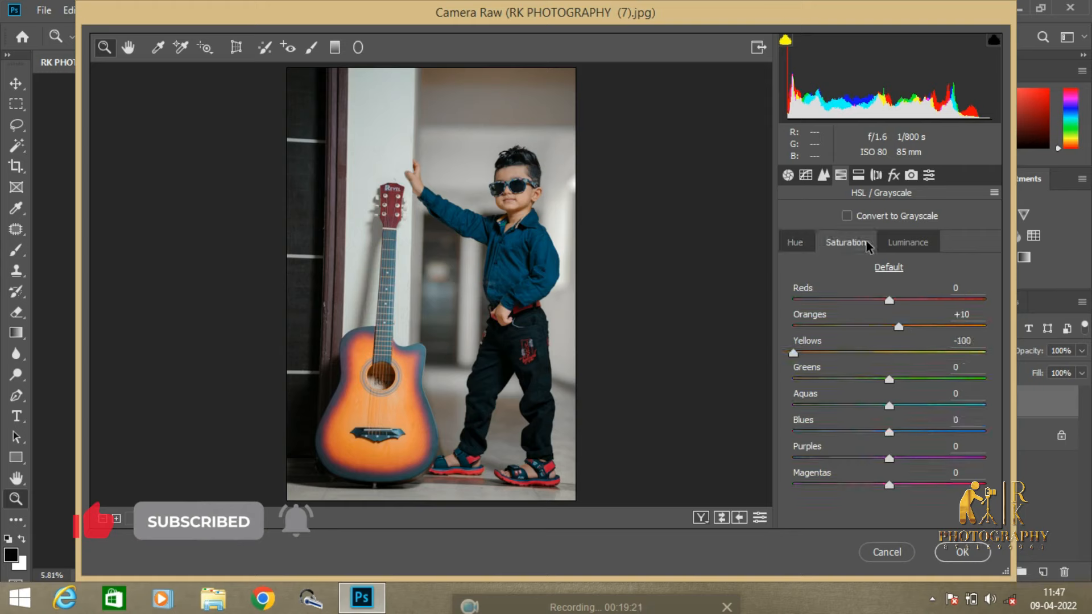
Set the Blues saturation to +20 and lower the Blues luminance slightly
{"action": "left_click_drag", "start_coordinate": [889, 434], "coordinate": [907, 432]}
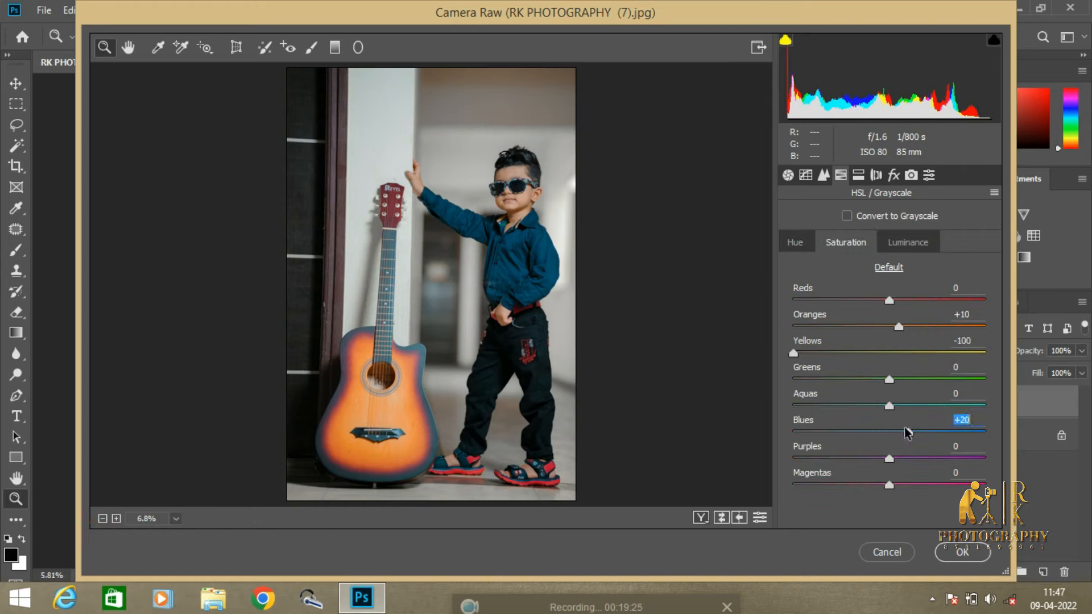
{"action": "left_click", "coordinate": [908, 243]}
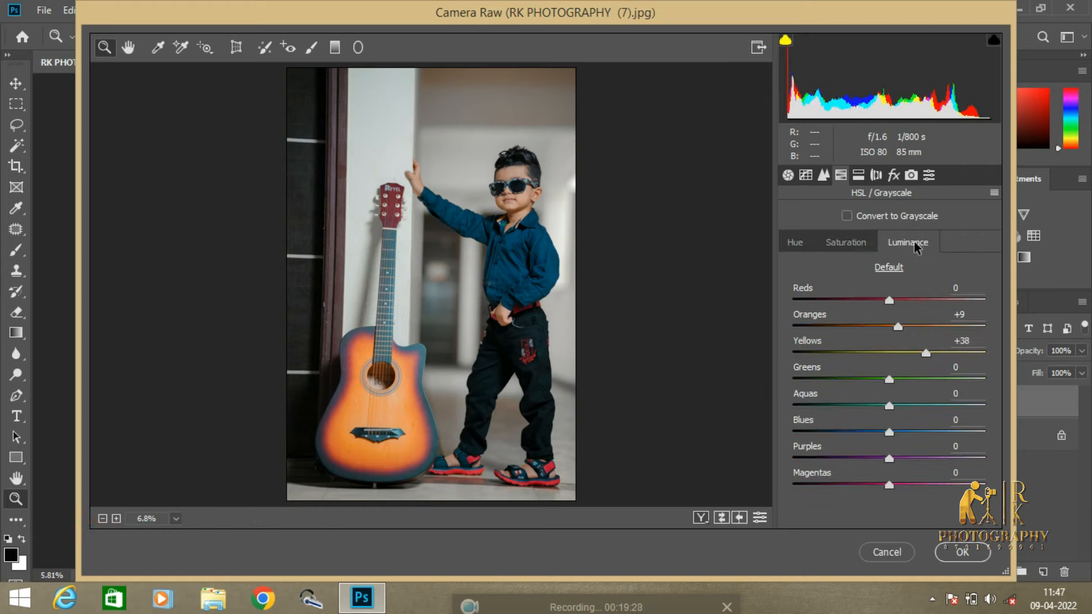
{"action": "left_click", "coordinate": [890, 434]}
{"action": "left_click_drag", "start_coordinate": [891, 430], "coordinate": [877, 430]}
Set the Aquas hue to -28 and the saturation to +33 for Aquas, +30 for Blues and +28 for Purples
{"action": "left_click", "coordinate": [850, 244]}
{"action": "mouse_move", "coordinate": [890, 406]}
{"action": "left_mouse_down"}
{"action": "mouse_move", "coordinate": [923, 405]}
{"action": "mouse_move", "coordinate": [869, 406]}
{"action": "left_mouse_up"}
{"action": "left_click", "coordinate": [795, 242]}
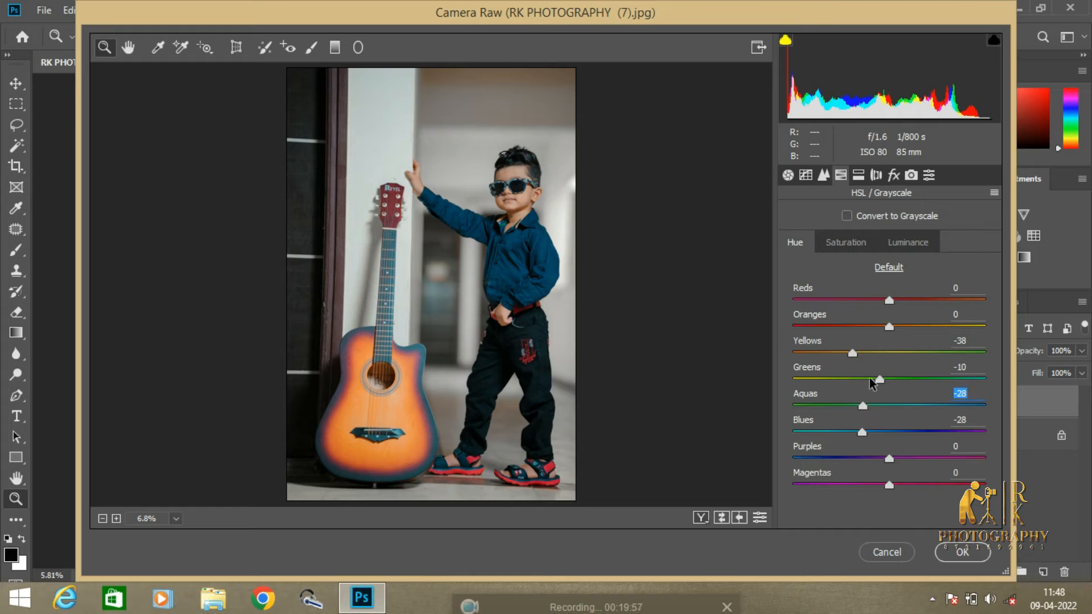
{"action": "left_click", "coordinate": [842, 243]}
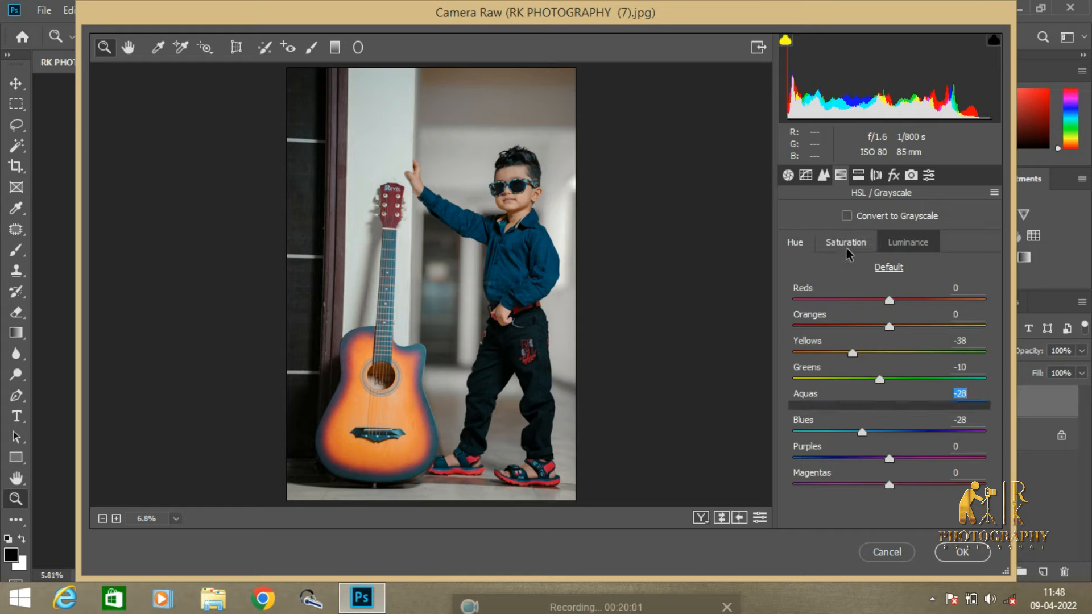
{"action": "left_click_drag", "start_coordinate": [890, 460], "coordinate": [917, 458]}
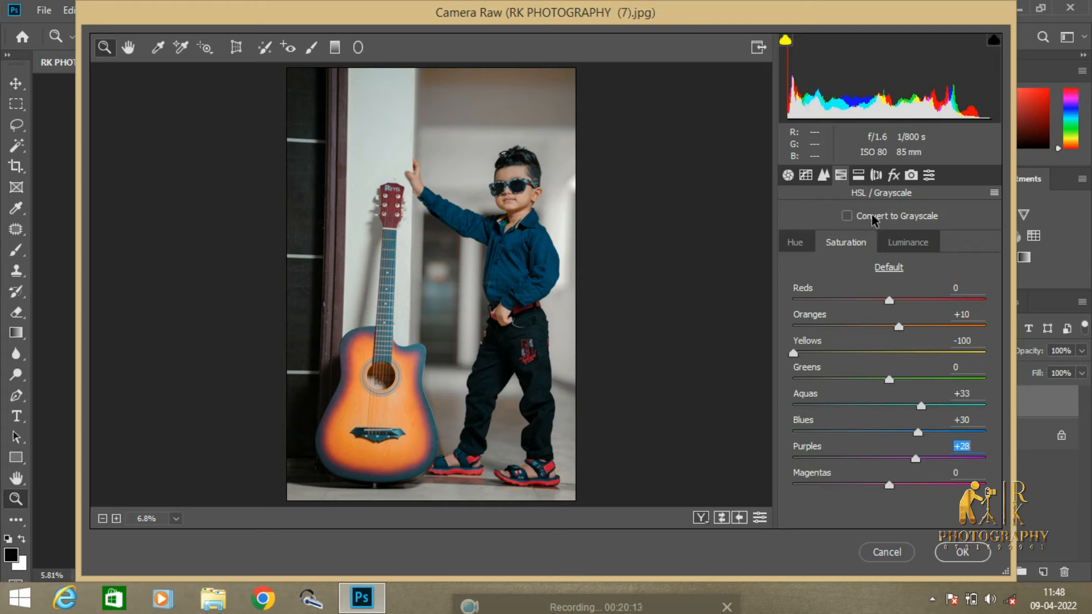
Apply split toning with highlights hue 105 and saturation 40, shadows hue 23, and balance -26
{"action": "left_click", "coordinate": [860, 177]}
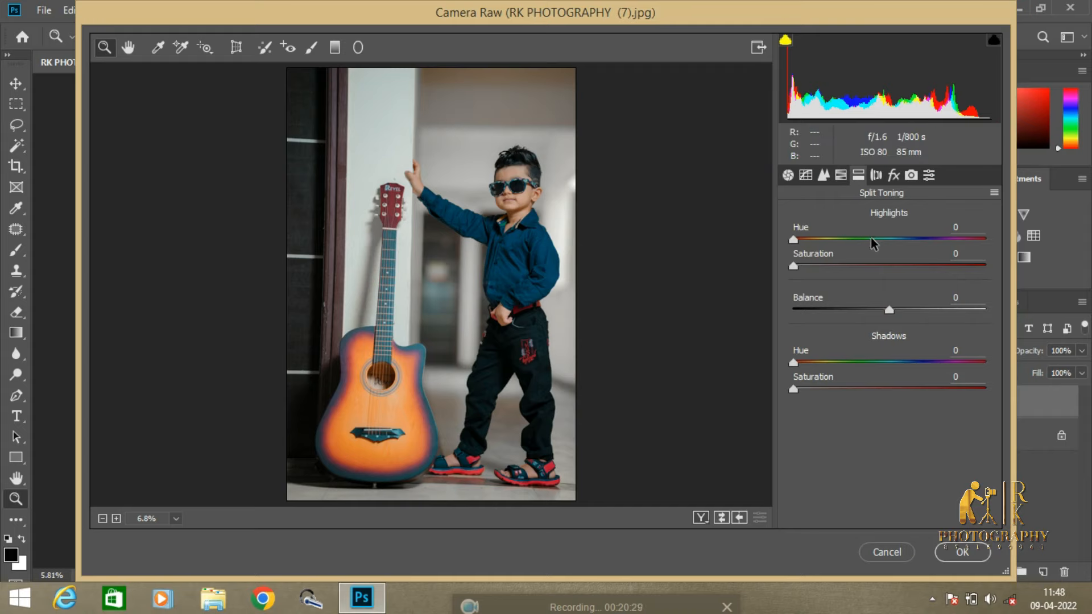
{"action": "left_click", "coordinate": [792, 266]}
{"action": "left_click_drag", "start_coordinate": [792, 267], "coordinate": [870, 277]}
{"action": "left_click_drag", "start_coordinate": [795, 240], "coordinate": [851, 248]}
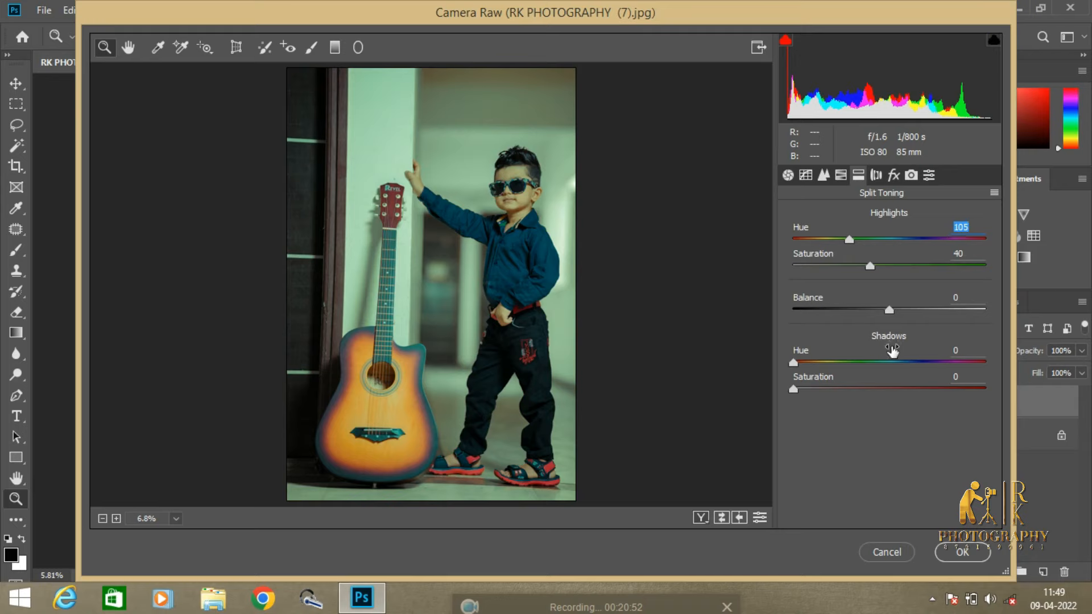
{"action": "left_click_drag", "start_coordinate": [796, 364], "coordinate": [805, 366]}
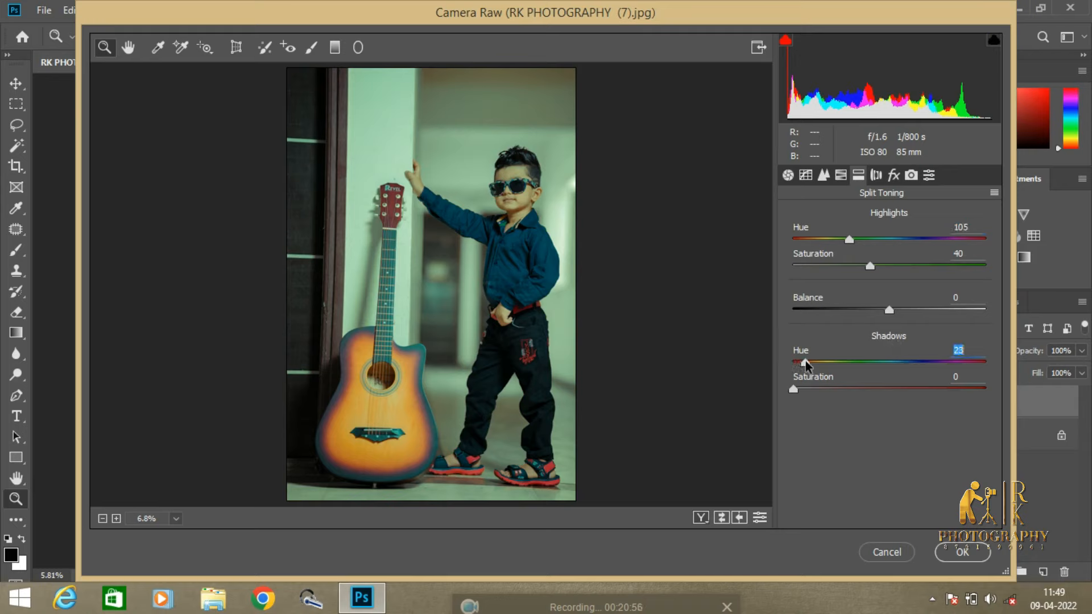
{"action": "left_click_drag", "start_coordinate": [889, 310], "coordinate": [864, 314]}
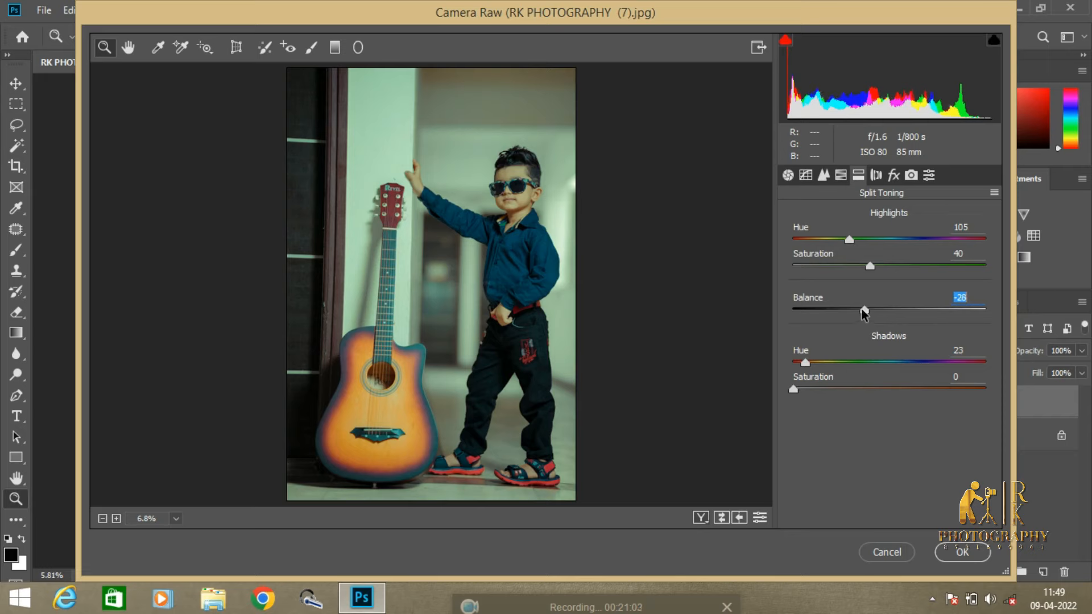
{"action": "left_click", "coordinate": [879, 179]}
{"action": "left_click", "coordinate": [893, 179]}
{"action": "left_click", "coordinate": [911, 178]}
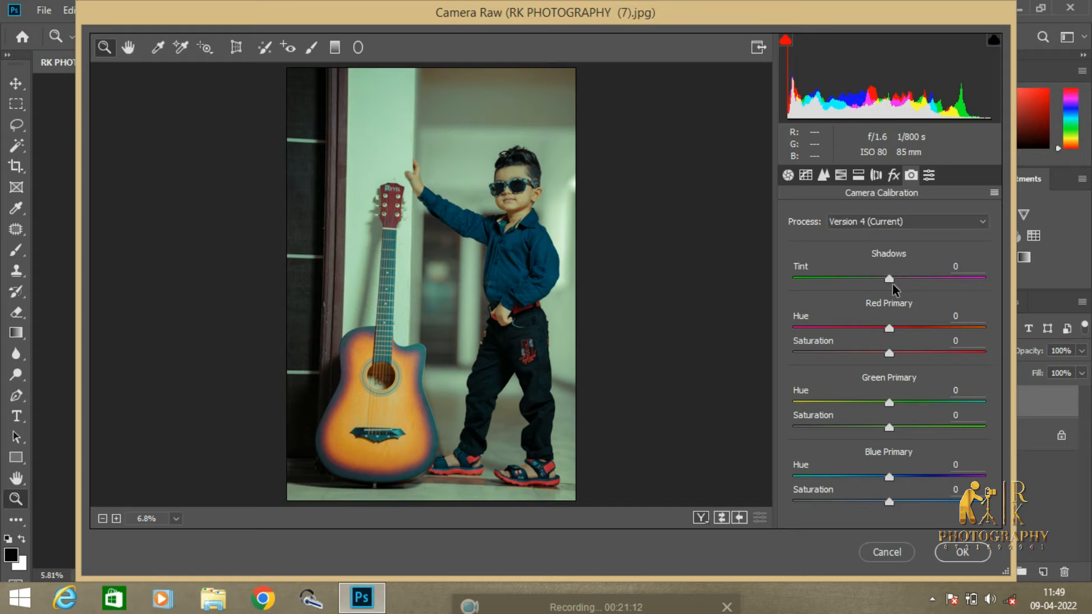
{"action": "left_click", "coordinate": [928, 176]}
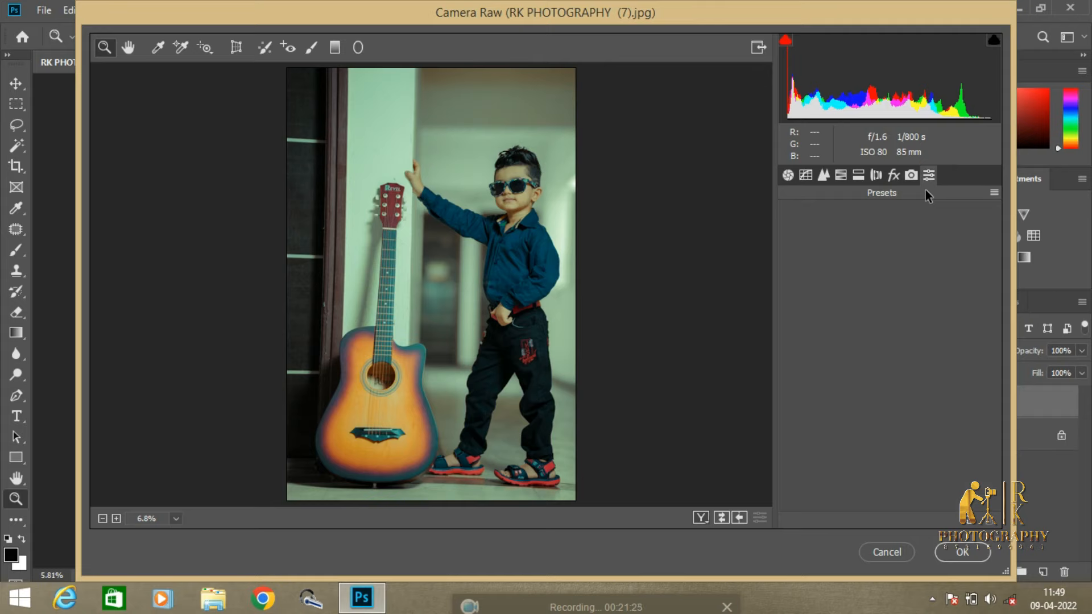
{"action": "left_click", "coordinate": [895, 175]}
{"action": "left_click", "coordinate": [877, 175]}
Add shadow, midtone and highlight control points along the RGB point tone curve
{"action": "left_click", "coordinate": [808, 175]}
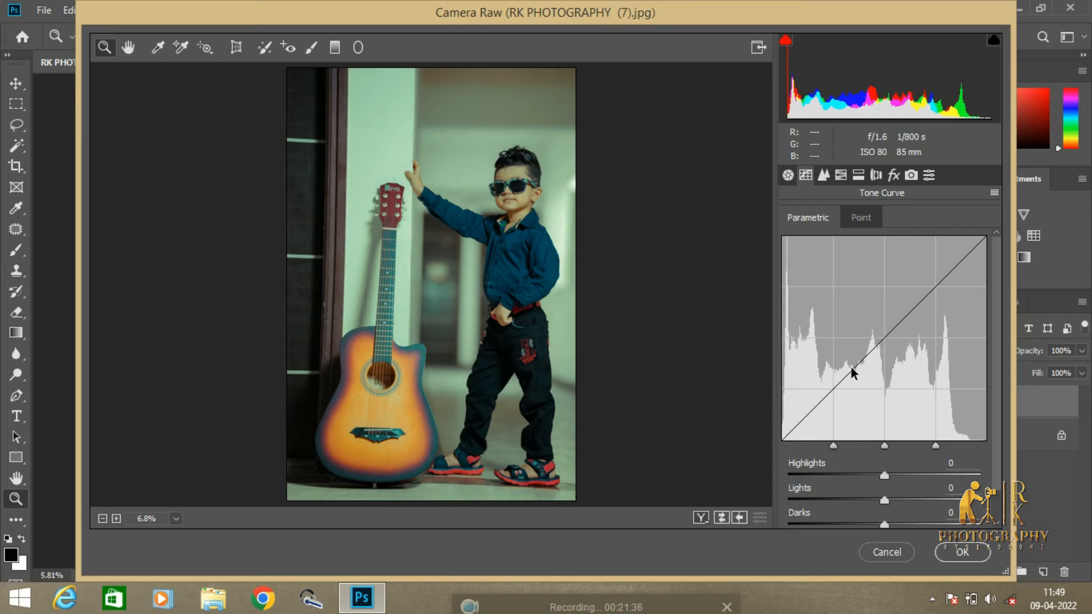
{"action": "left_click_drag", "start_coordinate": [885, 475], "coordinate": [886, 476]}
{"action": "left_click", "coordinate": [862, 222]}
{"action": "left_click", "coordinate": [833, 445]}
{"action": "left_click", "coordinate": [886, 394]}
{"action": "left_click", "coordinate": [936, 341]}
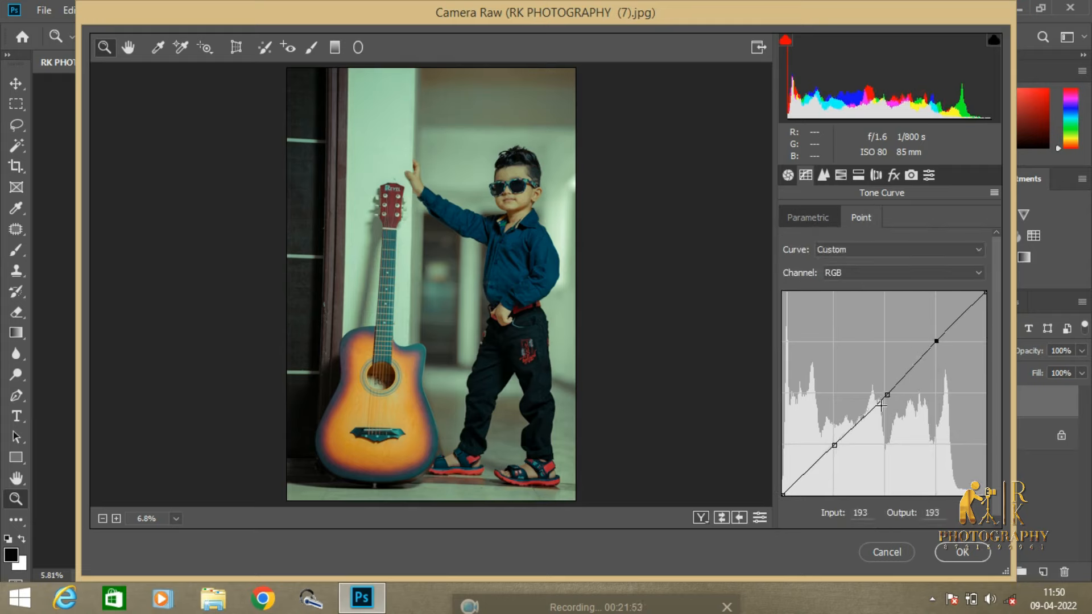
Shape an RGB S-curve by lifting the black point, lowering shadows to input 48, output 43, raising midtones and highlights, and adding point 103/105
{"action": "left_click_drag", "start_coordinate": [784, 495], "coordinate": [783, 490]}
{"action": "left_click_drag", "start_coordinate": [834, 446], "coordinate": [821, 461]}
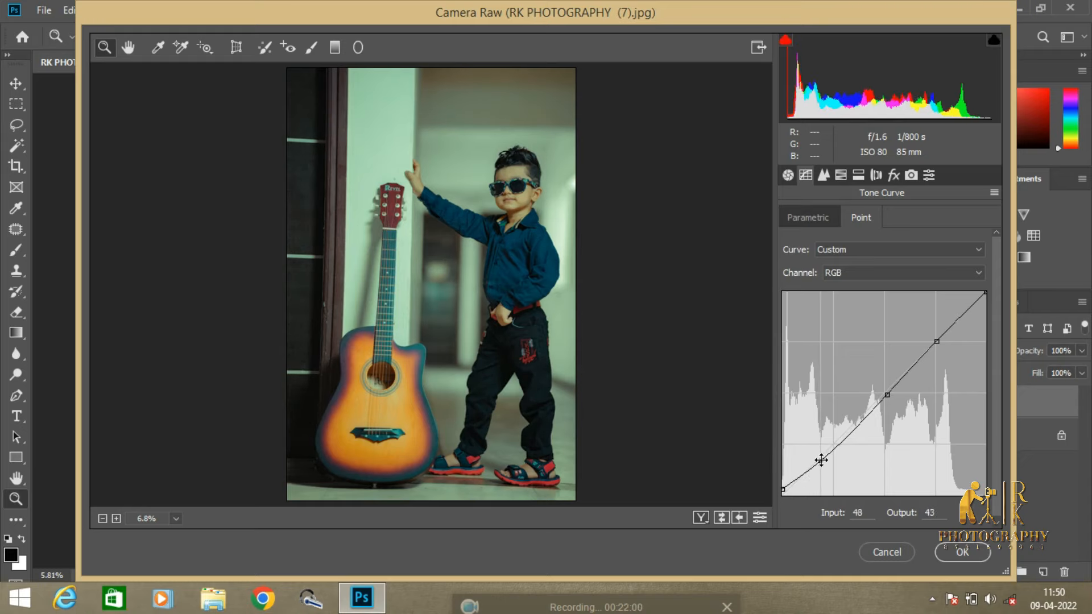
{"action": "mouse_move", "coordinate": [887, 397]}
{"action": "left_mouse_down"}
{"action": "mouse_move", "coordinate": [888, 384]}
{"action": "mouse_move", "coordinate": [893, 393]}
{"action": "left_mouse_up"}
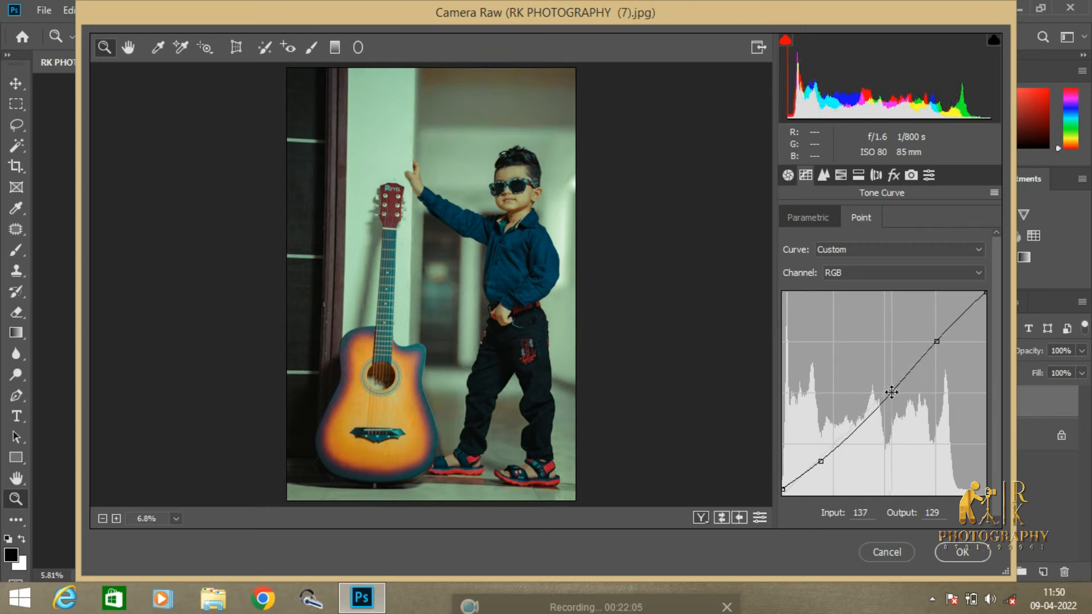
{"action": "left_click_drag", "start_coordinate": [937, 341], "coordinate": [930, 334]}
{"action": "left_click_drag", "start_coordinate": [894, 393], "coordinate": [896, 381]}
{"action": "left_click_drag", "start_coordinate": [852, 435], "coordinate": [864, 411]}
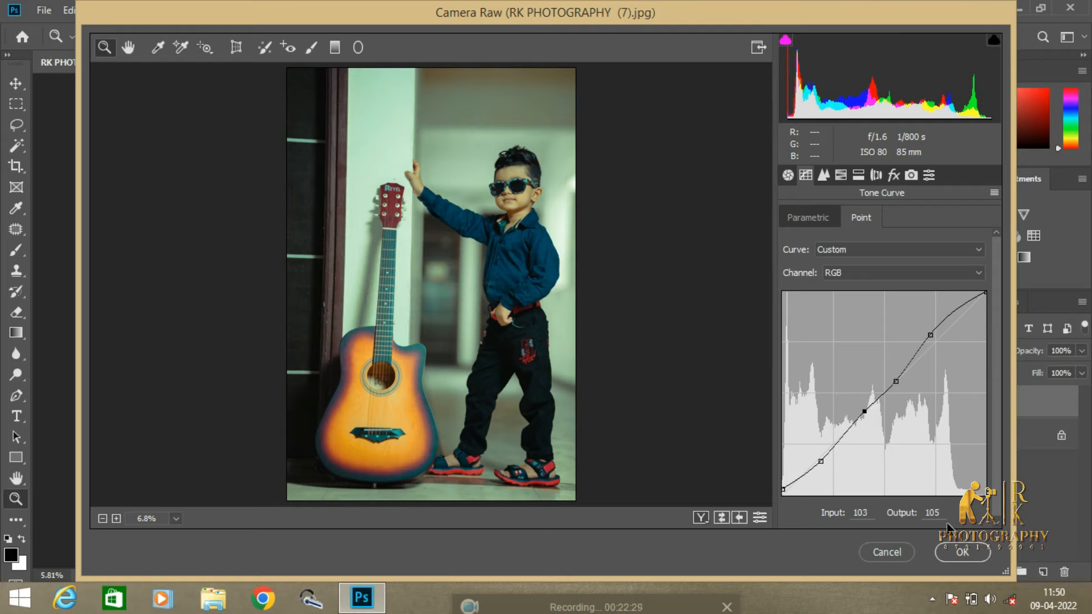
Set the sharpening amount to 24 with masking 32, and the luminance noise reduction to 17
{"action": "left_click", "coordinate": [823, 175]}
{"action": "left_click", "coordinate": [820, 240]}
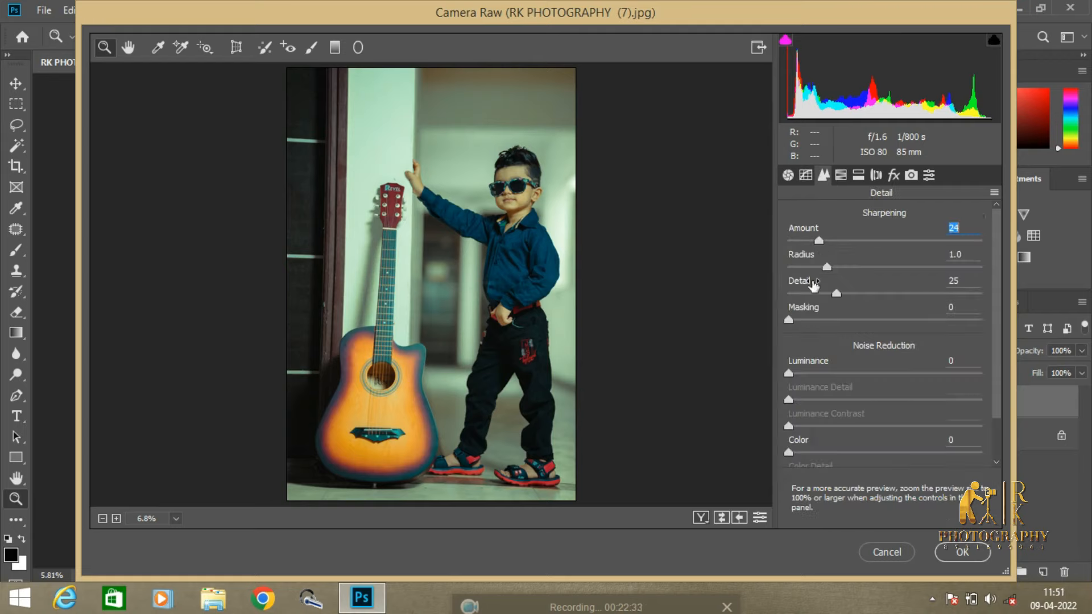
{"action": "left_click", "coordinate": [851, 321]}
{"action": "left_click", "coordinate": [822, 373]}
Set Dehaze to +3 and add a post-crop vignette with amount -13, midpoint 33 and feather 100
{"action": "left_click", "coordinate": [842, 178]}
{"action": "left_click", "coordinate": [873, 176]}
{"action": "left_click", "coordinate": [894, 176]}
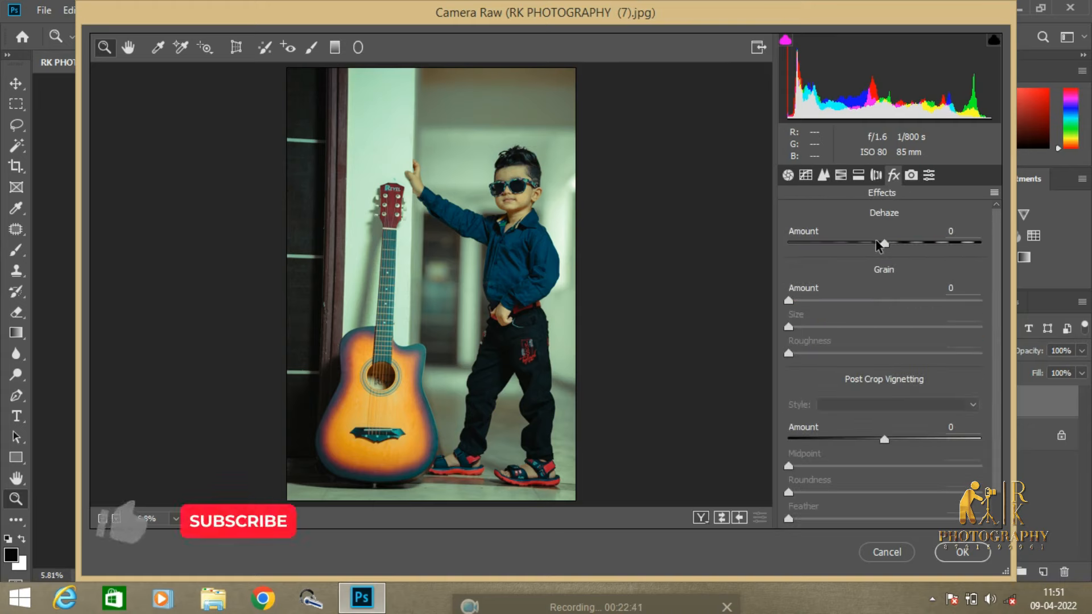
{"action": "left_click_drag", "start_coordinate": [884, 244], "coordinate": [888, 244]}
{"action": "left_click", "coordinate": [873, 439]}
{"action": "left_click", "coordinate": [849, 466]}
{"action": "left_click_drag", "start_coordinate": [848, 463], "coordinate": [851, 463]}
{"action": "left_click_drag", "start_coordinate": [886, 519], "coordinate": [984, 505]}
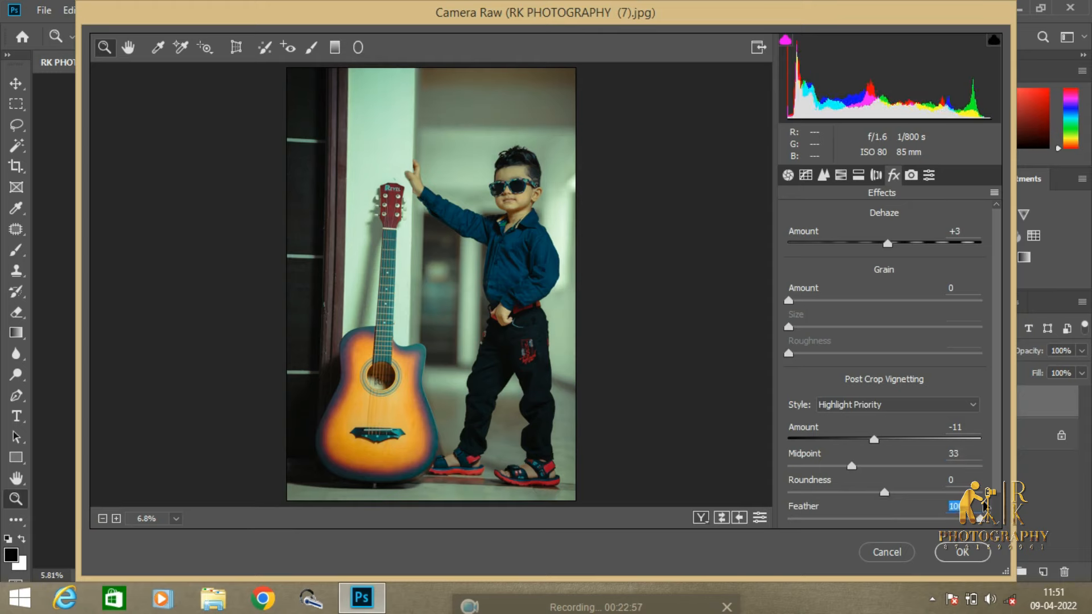
{"action": "scroll", "coordinate": [985, 505], "scroll_direction": "down", "scroll_amount": 1}
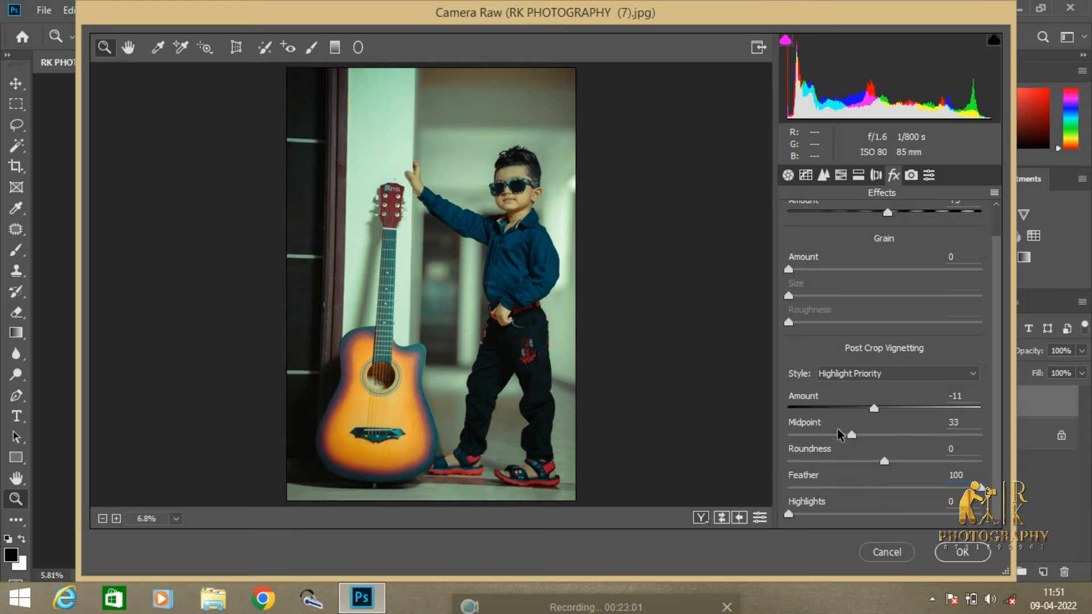
{"action": "left_click", "coordinate": [872, 409]}
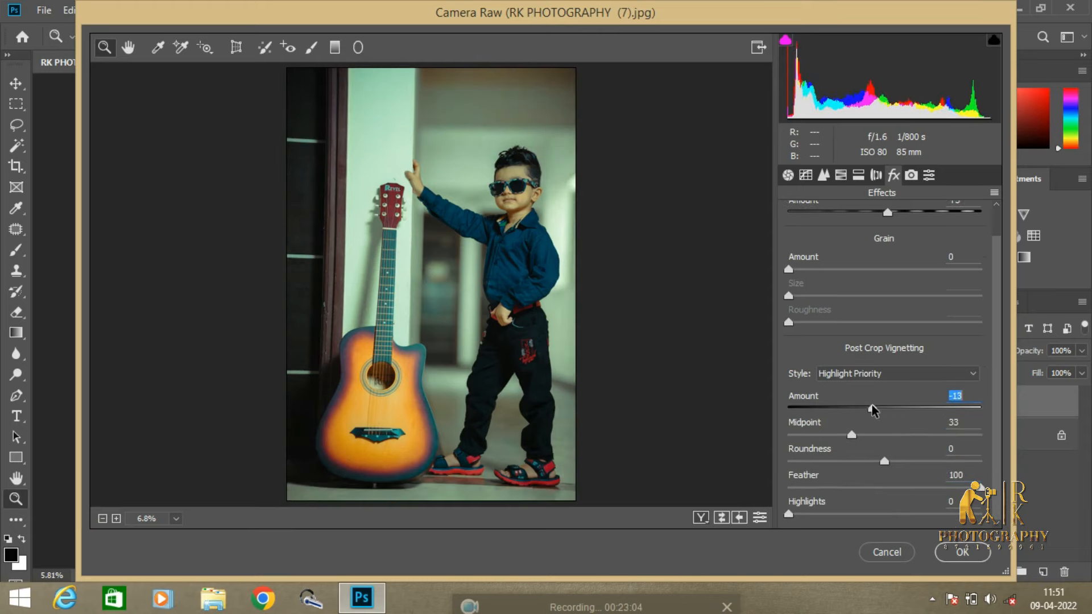
Review the Camera Calibration, Presets, Lens Corrections, Split Toning, HSL, Detail and Tone Curve settings
{"action": "left_click", "coordinate": [911, 174]}
{"action": "left_click", "coordinate": [929, 175]}
{"action": "left_click", "coordinate": [876, 175]}
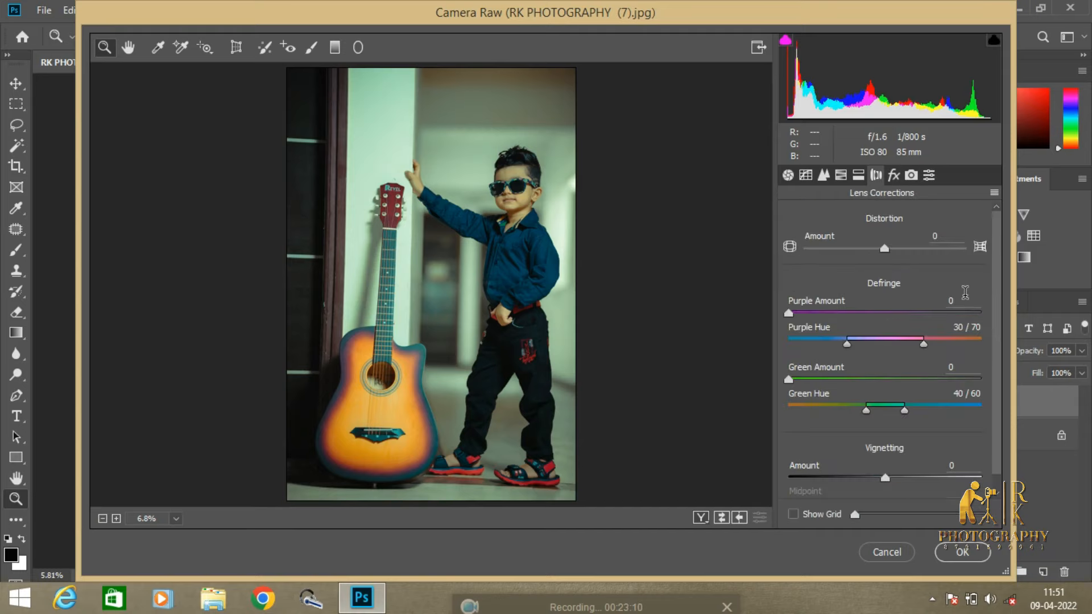
{"action": "left_click", "coordinate": [861, 176]}
{"action": "left_click", "coordinate": [842, 177]}
{"action": "left_click", "coordinate": [824, 176]}
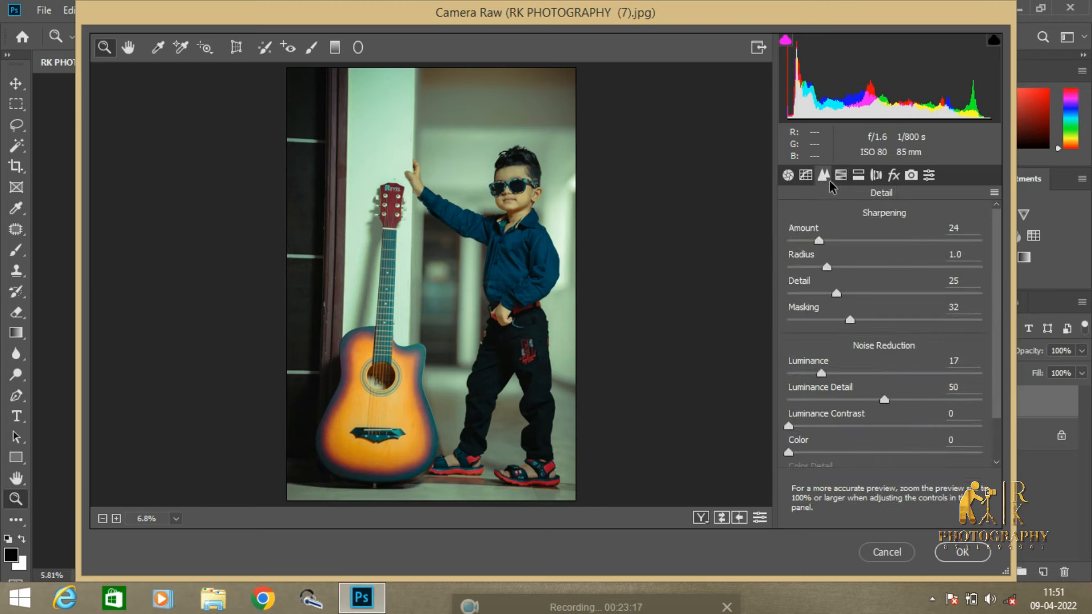
{"action": "left_click_drag", "start_coordinate": [999, 348], "coordinate": [1002, 390]}
{"action": "left_click", "coordinate": [800, 177]}
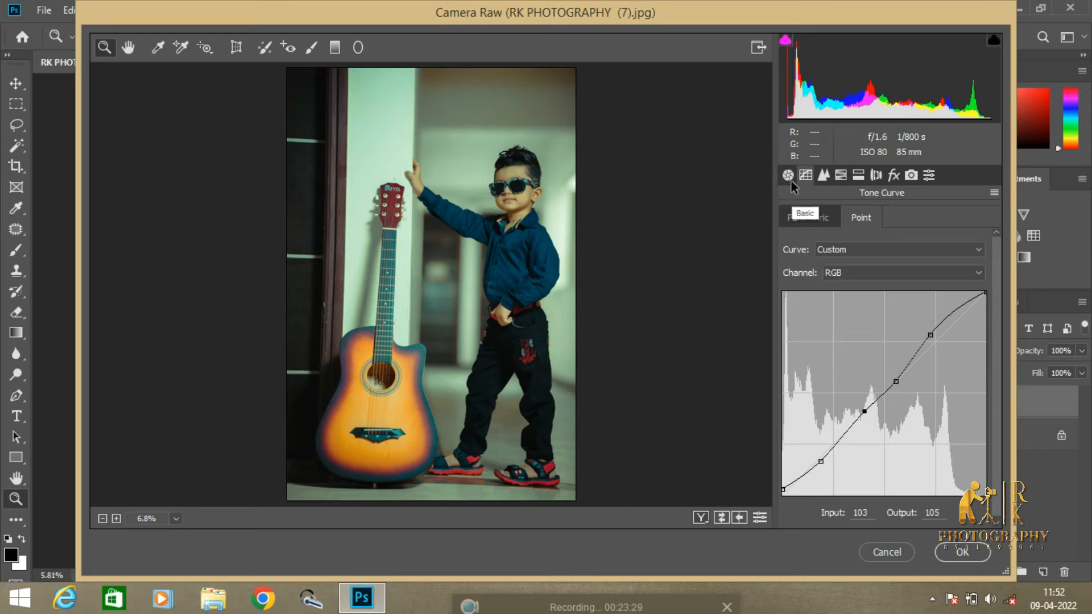
{"action": "left_click", "coordinate": [911, 176]}
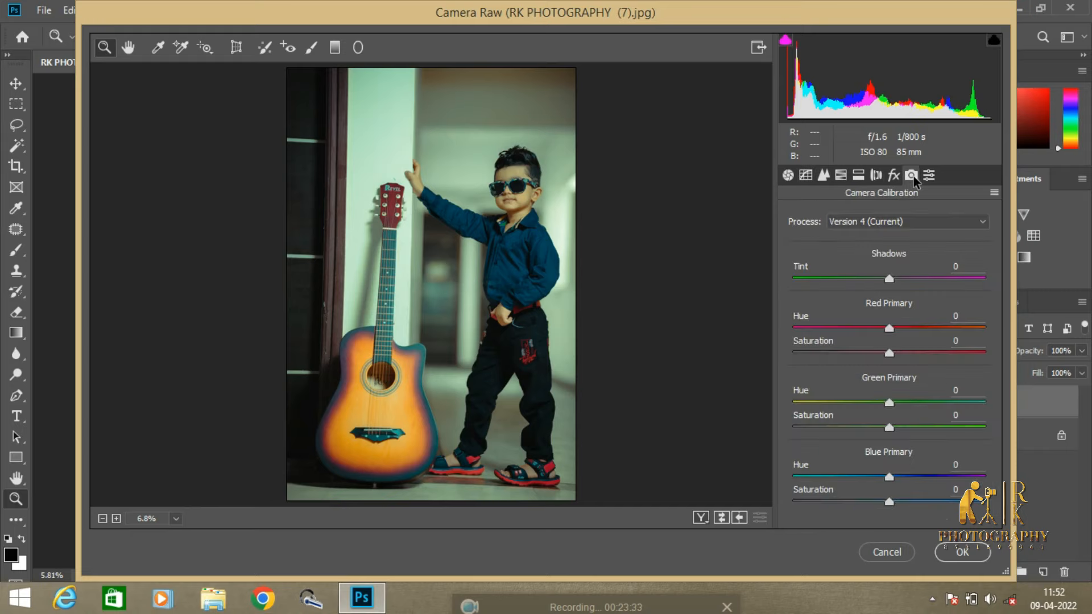
{"action": "left_click", "coordinate": [931, 176]}
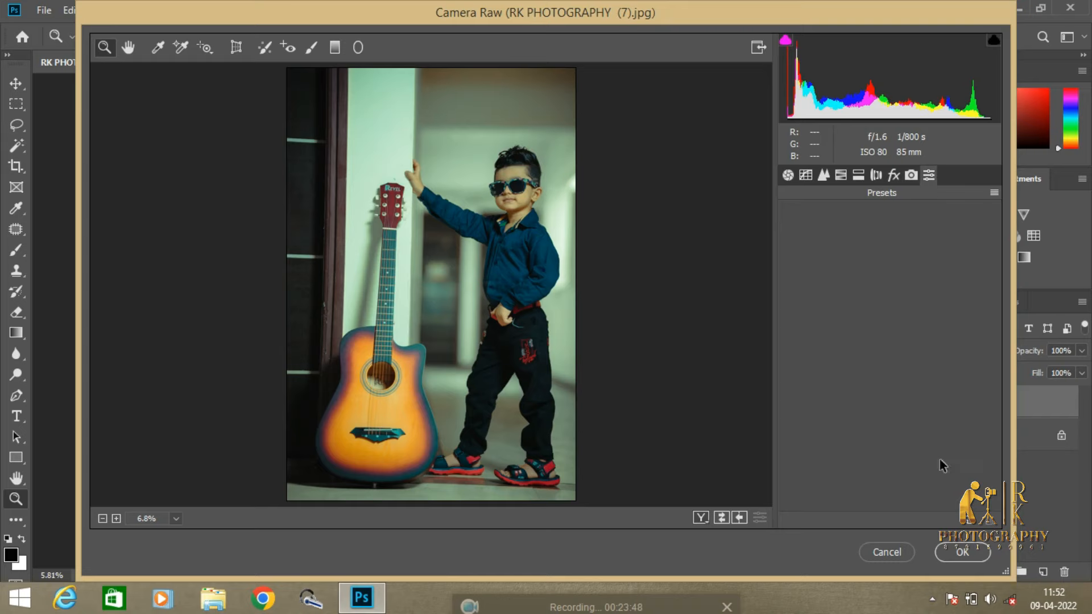
Apply the Camera Raw adjustments to Layer 1 and zoom in on the boy's upper body to check the result
{"action": "left_click", "coordinate": [945, 557]}
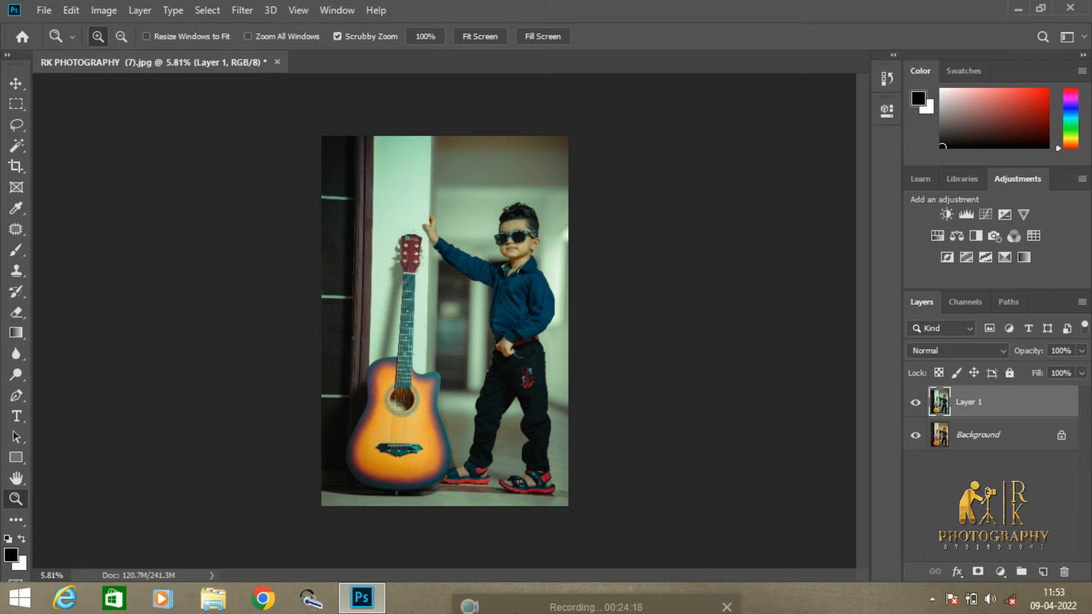
{"action": "left_click_drag", "start_coordinate": [436, 315], "coordinate": [480, 320]}
{"action": "right_click", "coordinate": [506, 300]}
{"action": "key", "text": "Escape"}
{"action": "scroll", "coordinate": [864, 336], "scroll_direction": "up", "scroll_amount": 3}
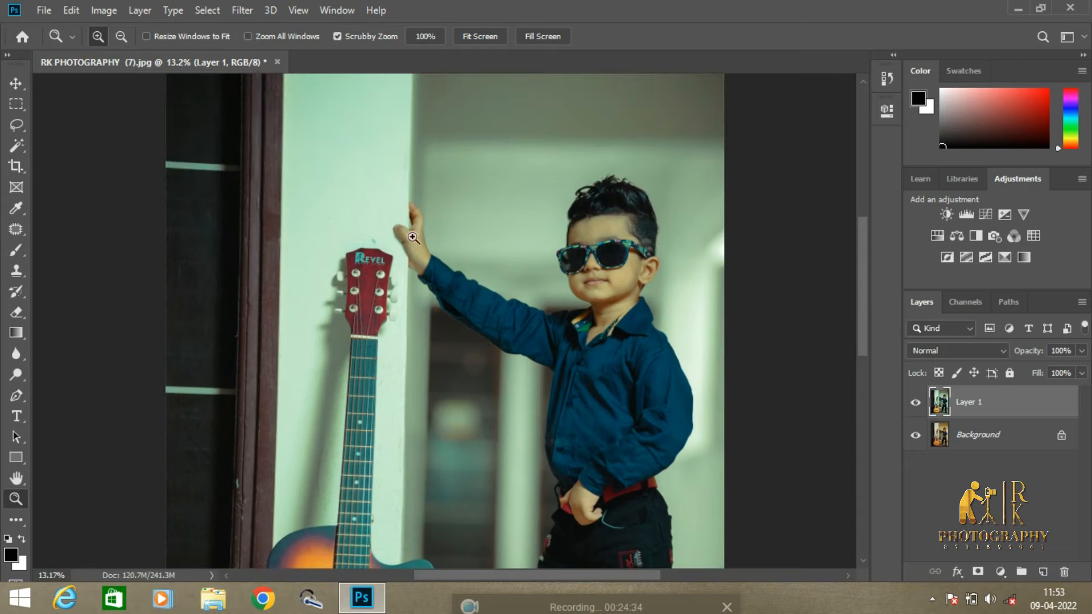
Save the image as a JPEG named RK PHOTOGRAPHY (7), replacing the existing file, at quality 12
{"action": "left_click", "coordinate": [42, 11]}
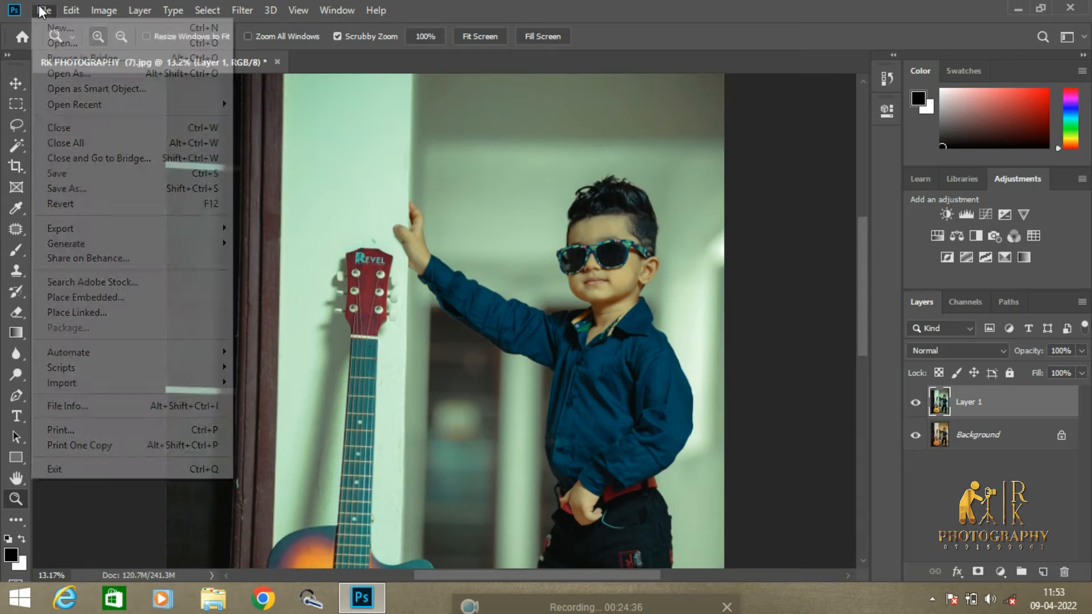
{"action": "left_click", "coordinate": [142, 189]}
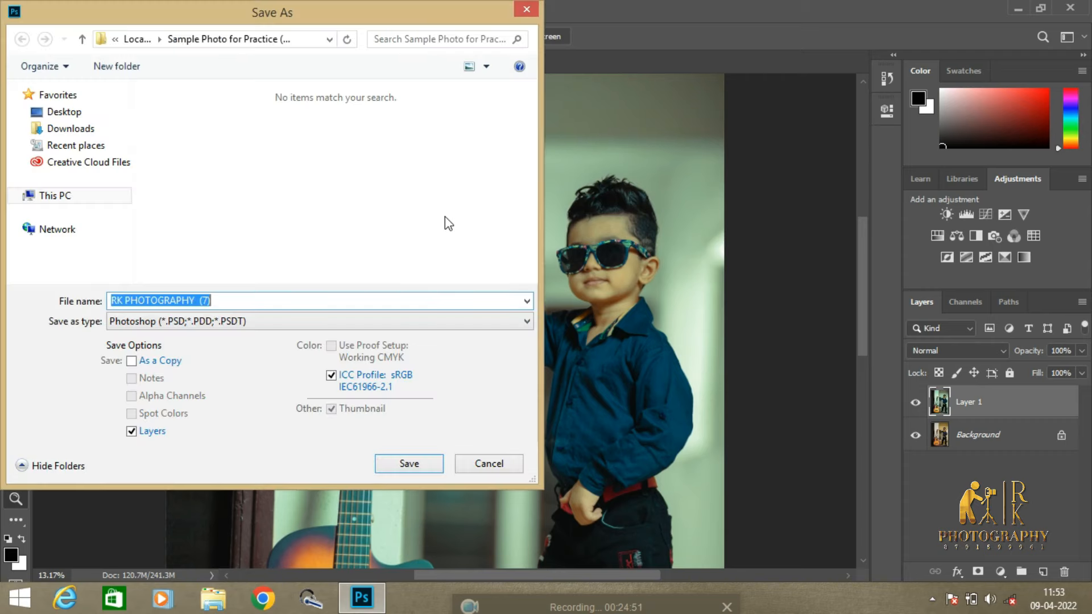
{"action": "left_click", "coordinate": [361, 317]}
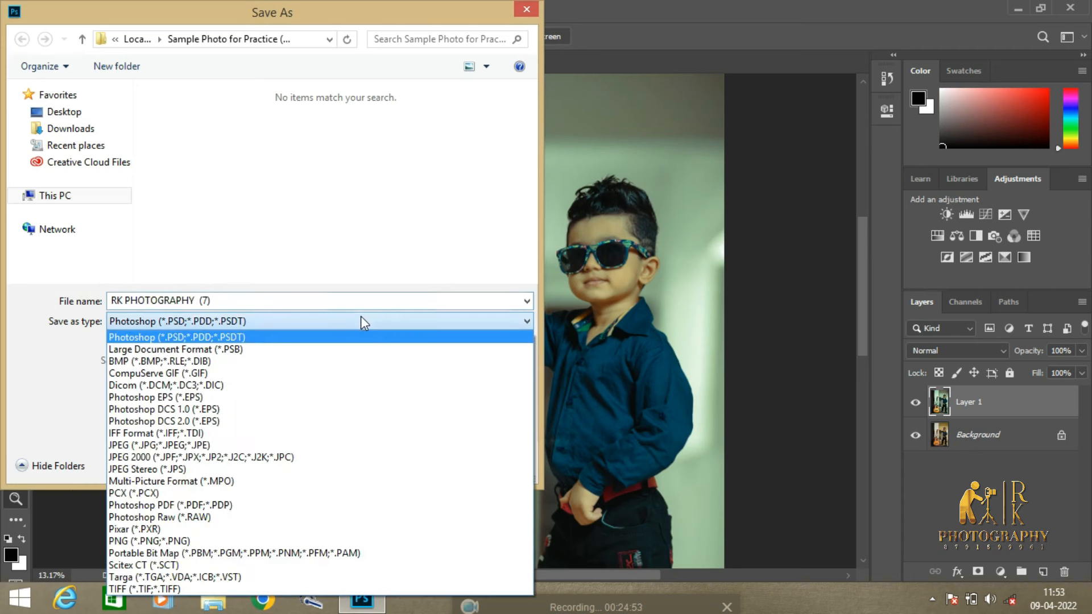
{"action": "left_click", "coordinate": [344, 446]}
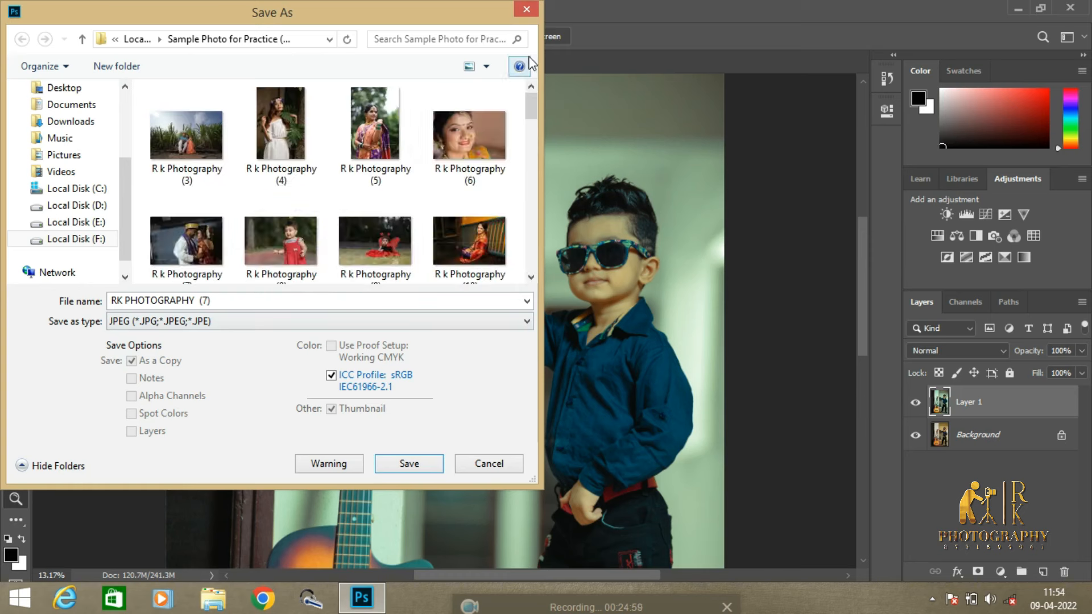
{"action": "left_click", "coordinate": [416, 460]}
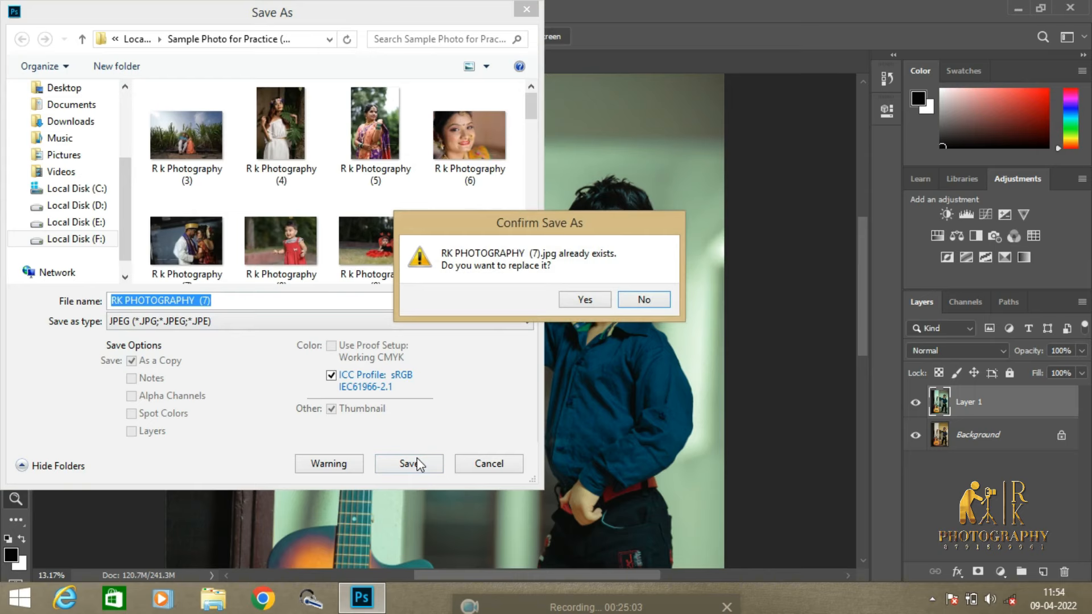
{"action": "left_click", "coordinate": [584, 301]}
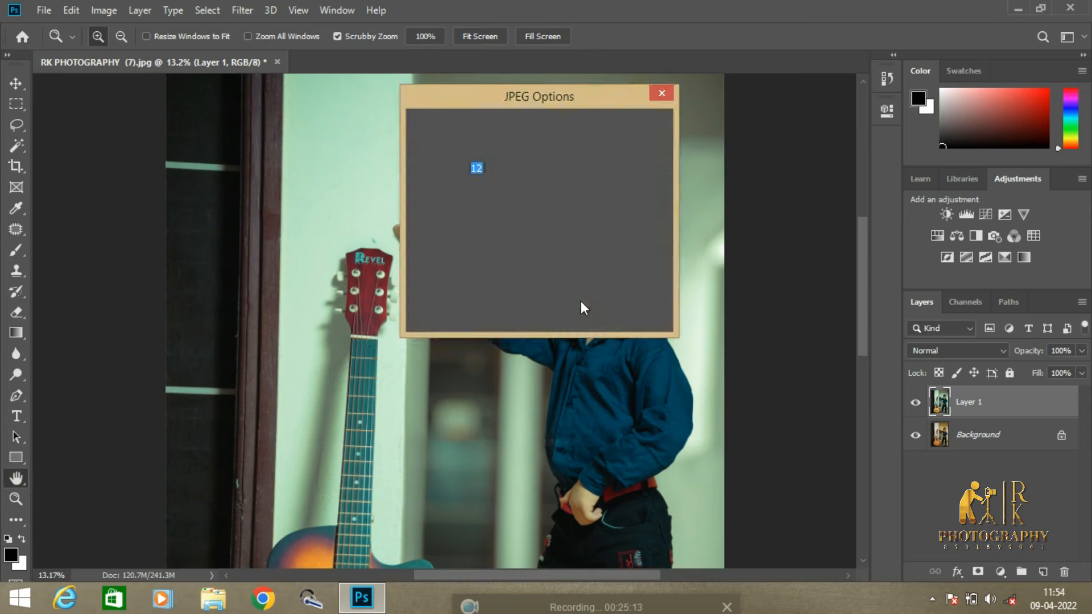
{"action": "left_click", "coordinate": [643, 128]}
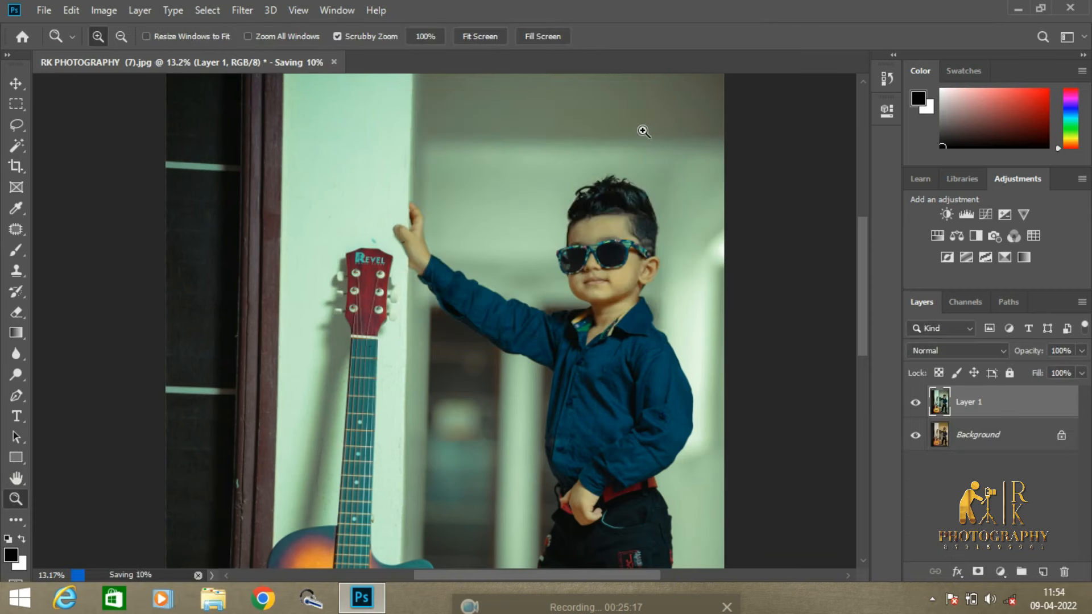